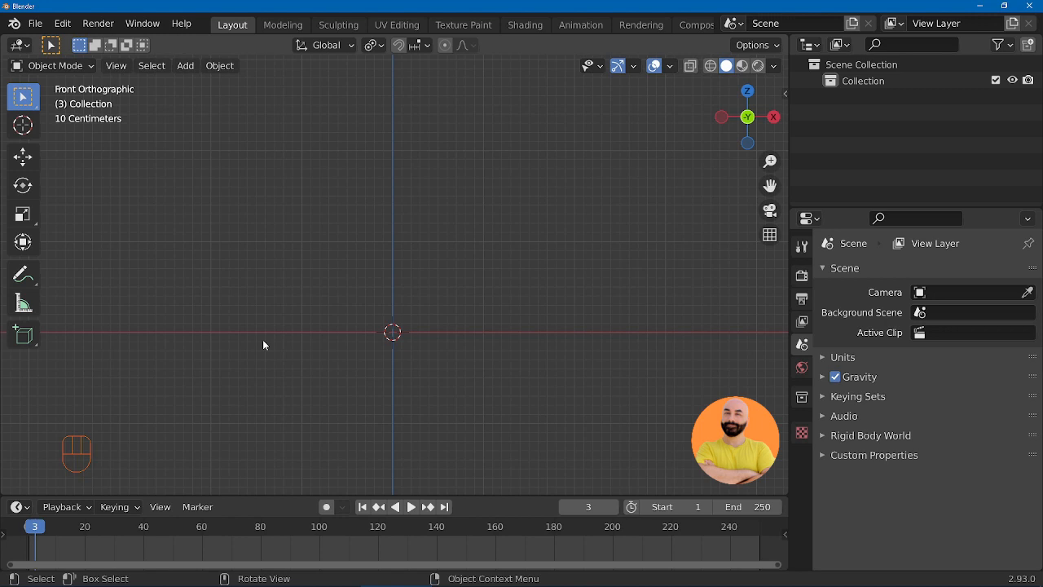
# Step: Add a plane mesh and rotate its geometry 90° around the X axis in Edit Mode
pyautogui.hotkey('shift', 'a')
pyautogui.moveTo(262, 261)
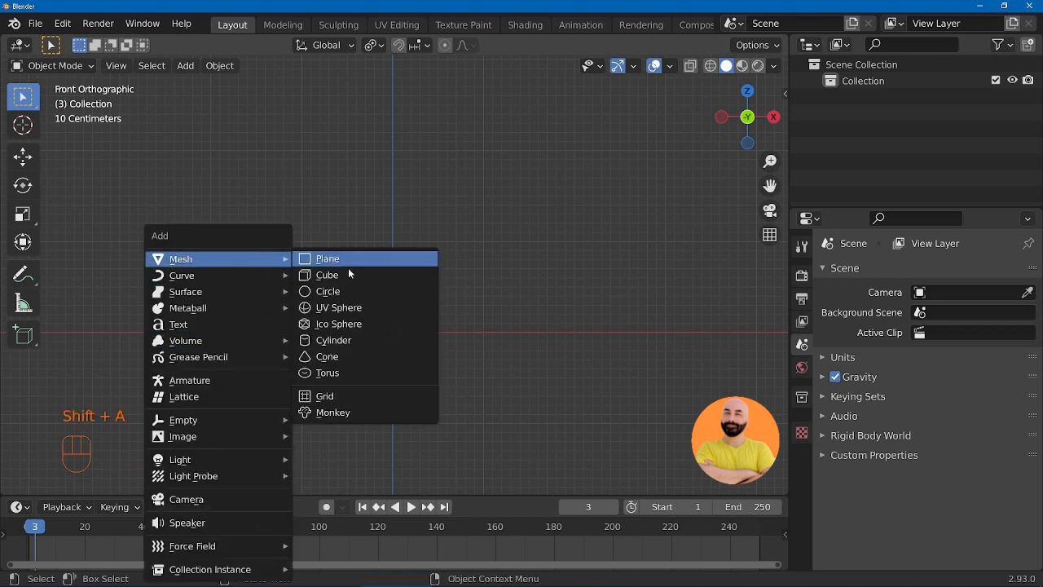
pyautogui.click(354, 259)
pyautogui.press('Tab')
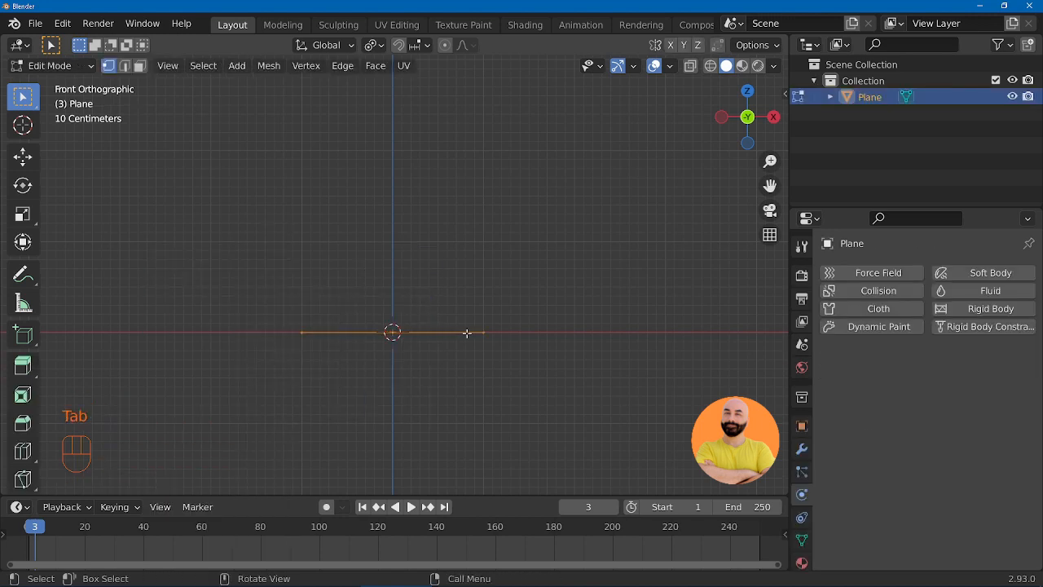
pyautogui.write('rx90')
pyautogui.press('Return')
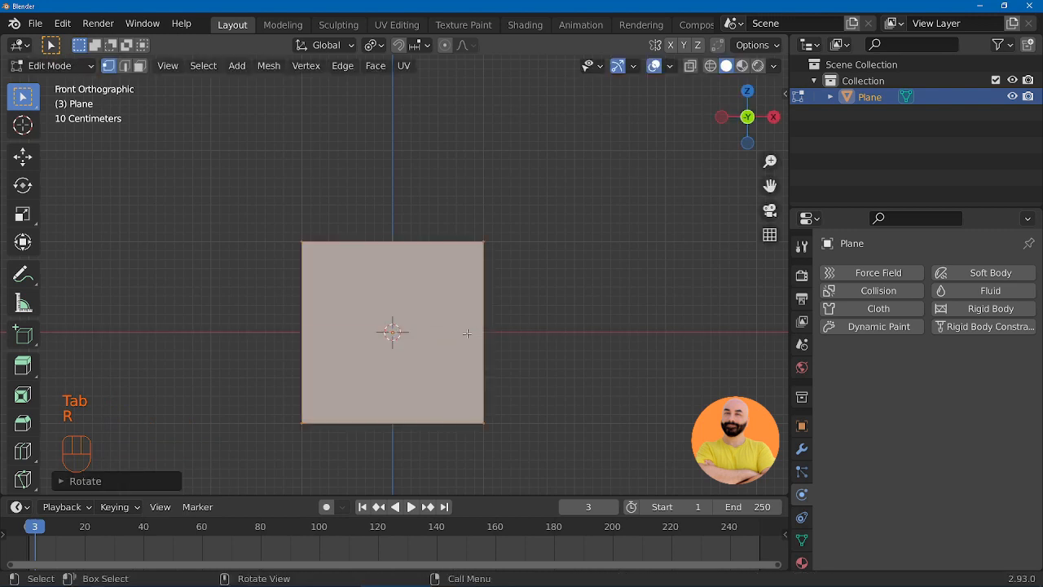
# Step: Delete the plane's two vertices on the +X side, keeping only the vertical edge on the other side
pyautogui.hotkey('alt', 'a')
pyautogui.press('b')
pyautogui.moveTo(461, 223); pyautogui.dragTo(522, 471)
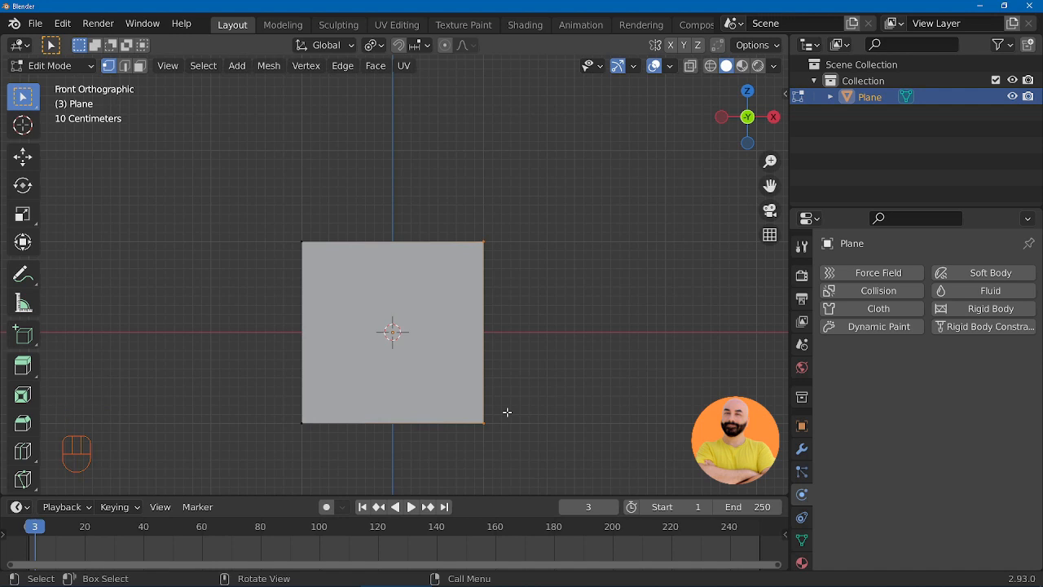
pyautogui.press('x')
pyautogui.click(482, 379)
pyautogui.press('Tab')
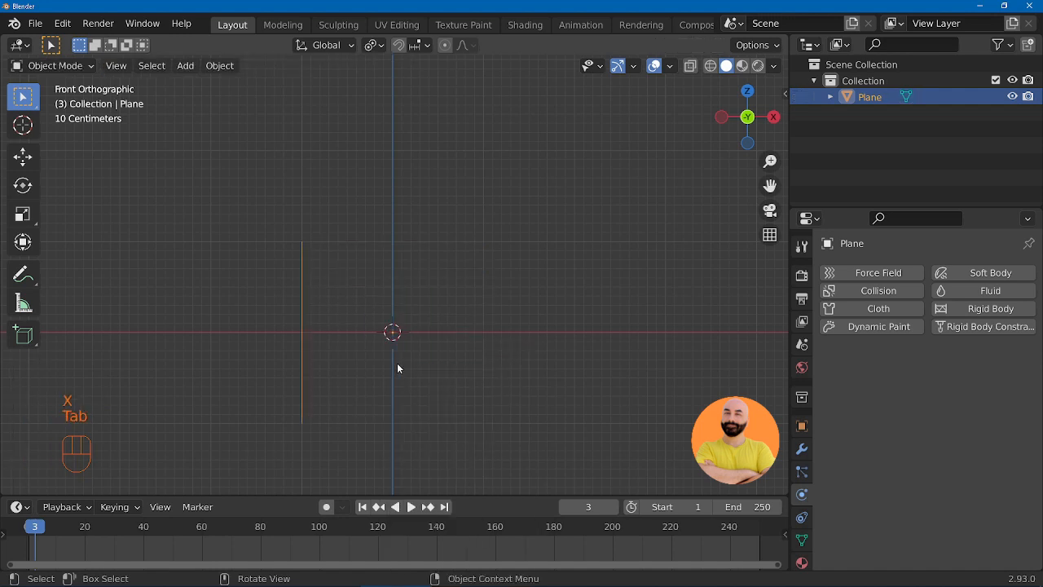
# Step: Move the edge with grid snapping onto the Z axis so its lower end sits at the world origin
pyautogui.press('g')
pyautogui.press('ctrl')
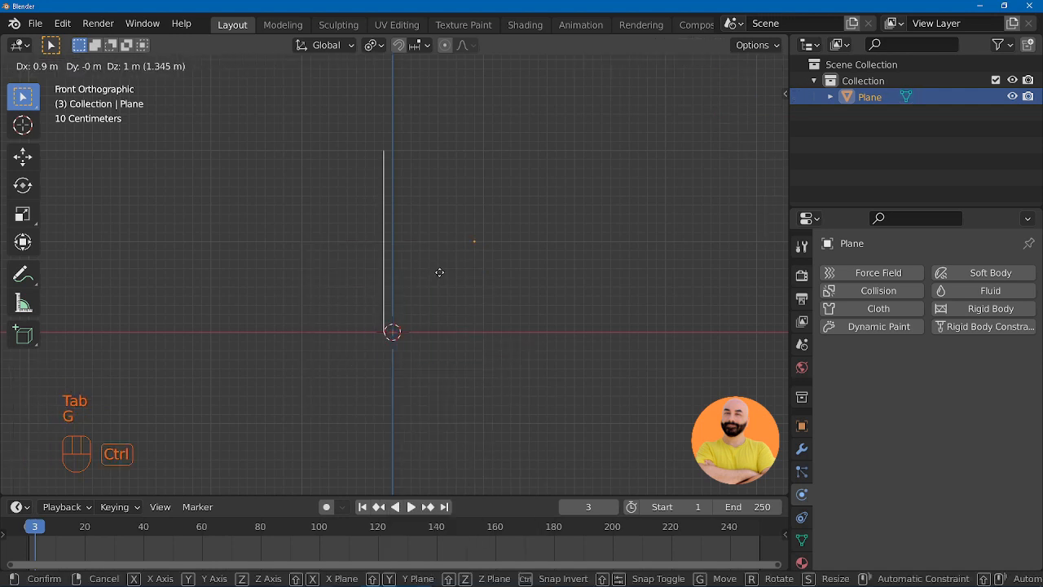
pyautogui.click(437, 271)
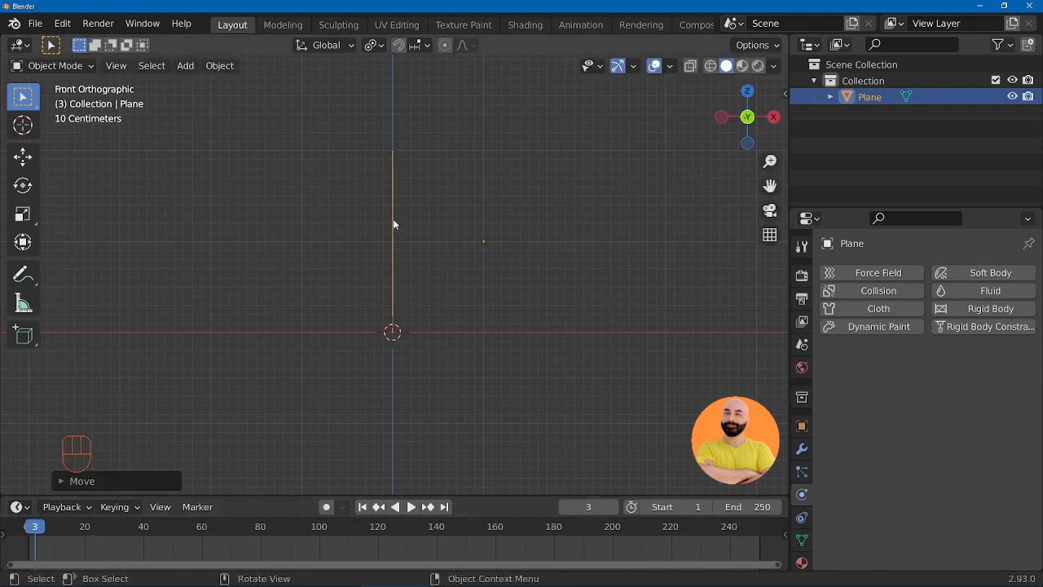
# Step: Snap the 3D cursor to the edge's upper vertex
pyautogui.press('Tab')
pyautogui.hotkey('shift', 's')
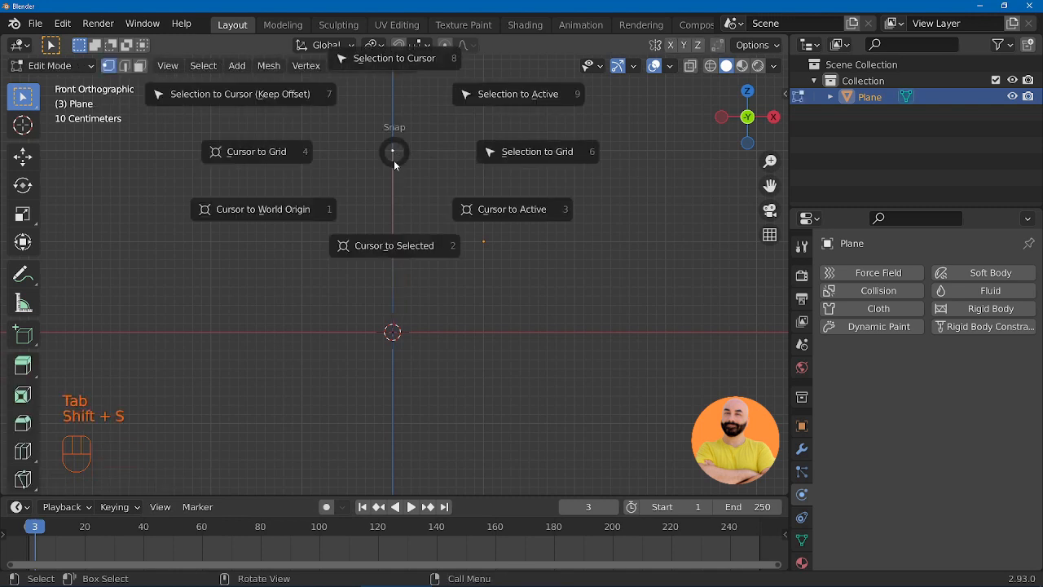
pyautogui.click(393, 242)
pyautogui.press('Tab')
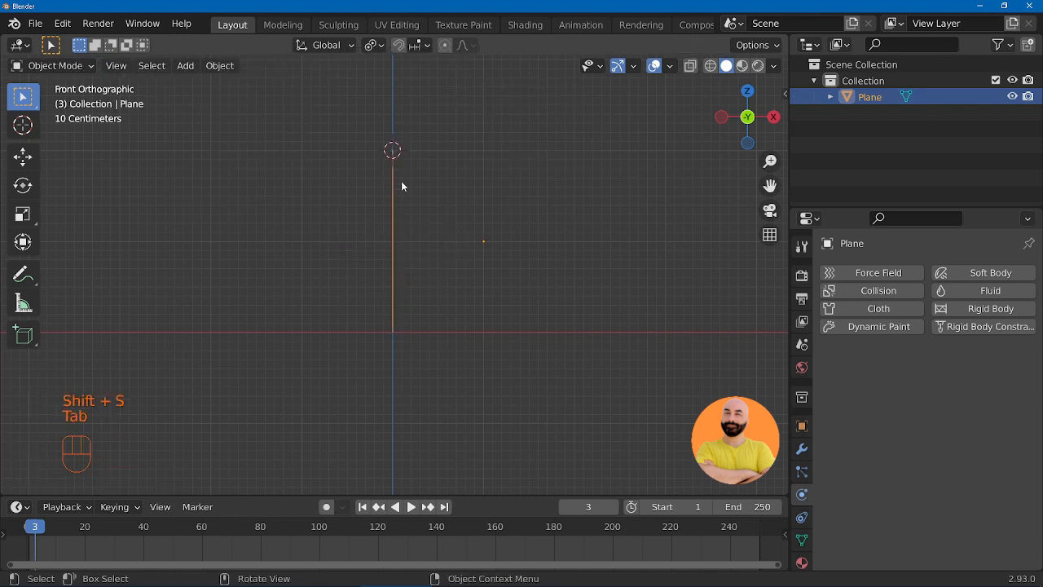
# Step: Set the edge object's origin to the 3D cursor and rotate it so the lower end swings towards -X
pyautogui.press('F3')
pyautogui.click(468, 199)
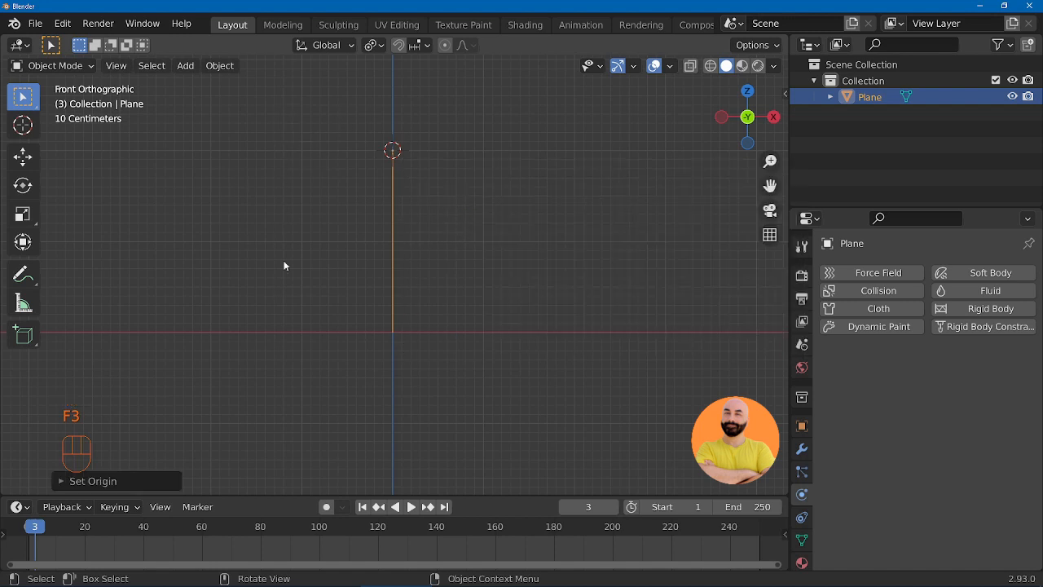
pyautogui.press('r')
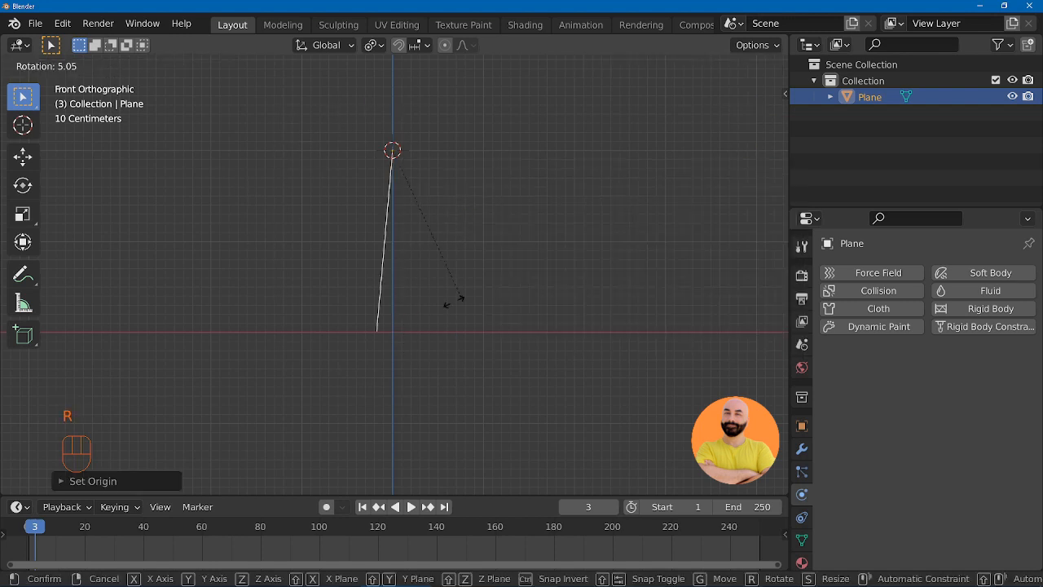
pyautogui.click(376, 294)
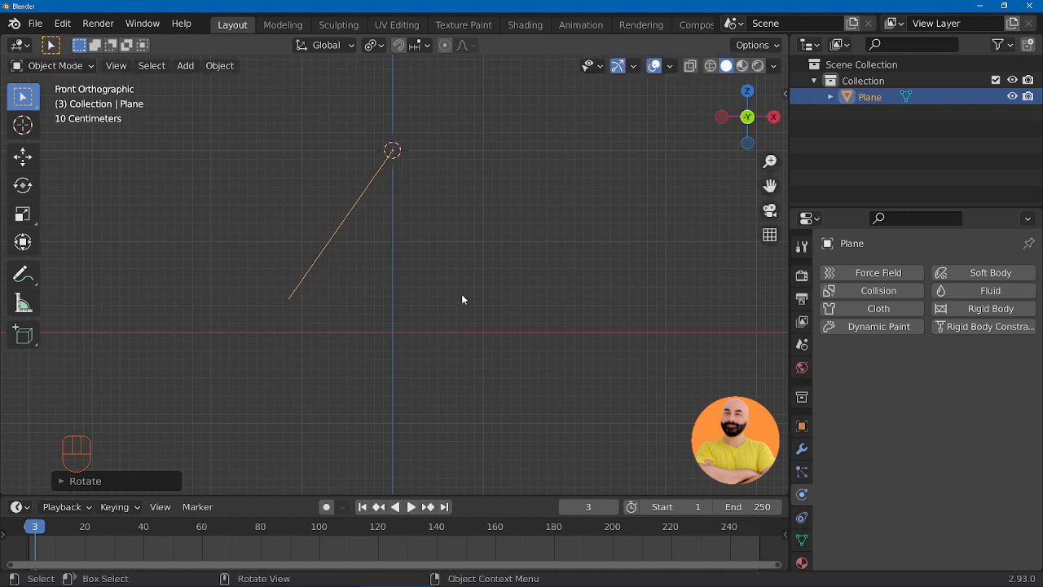
# Step: Create a vertex group on the edge and assign the upper vertex to it with weight 1.000
pyautogui.click(801, 539)
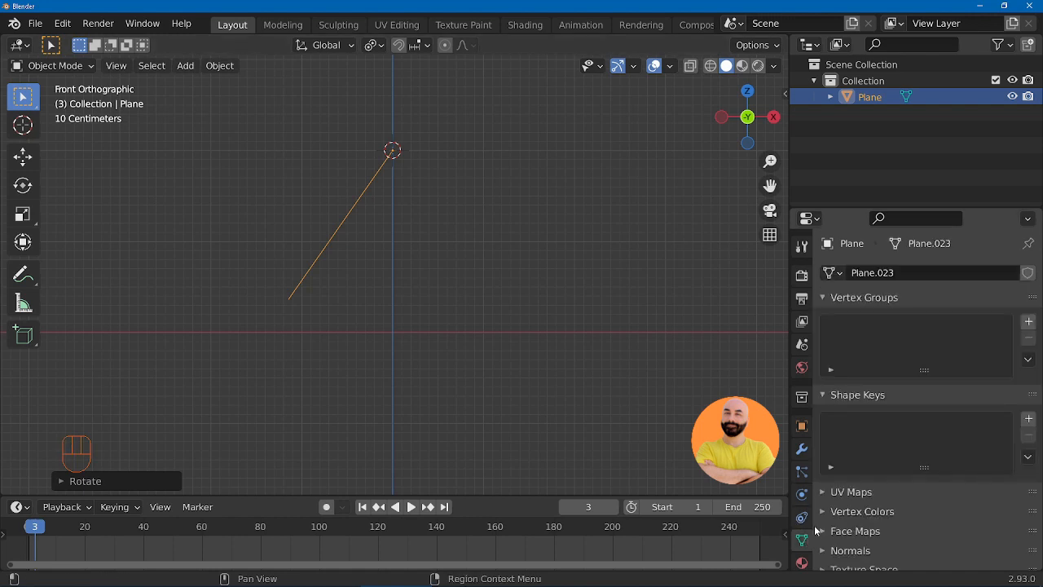
pyautogui.click(1029, 323)
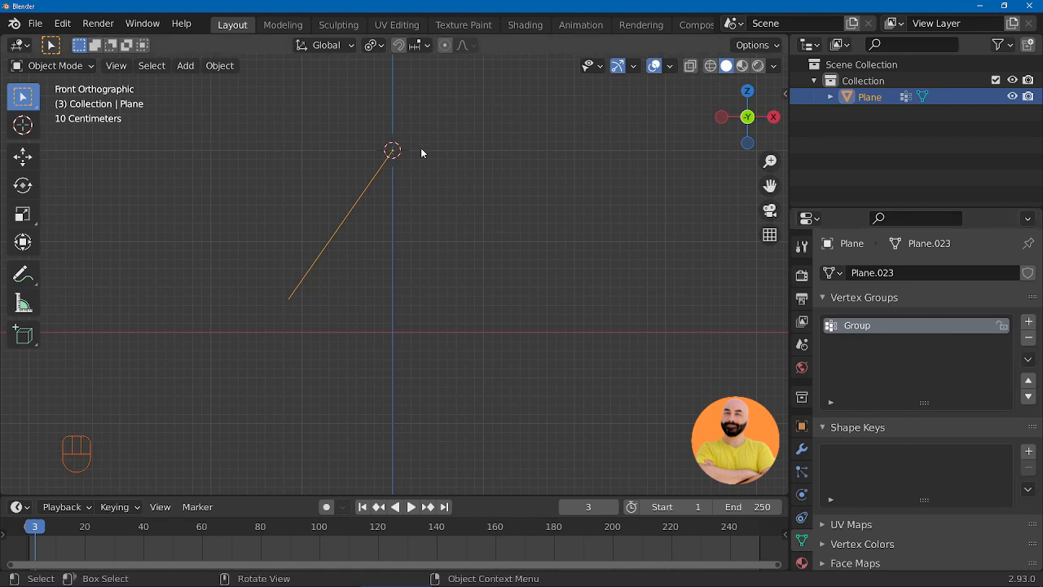
pyautogui.press('Tab')
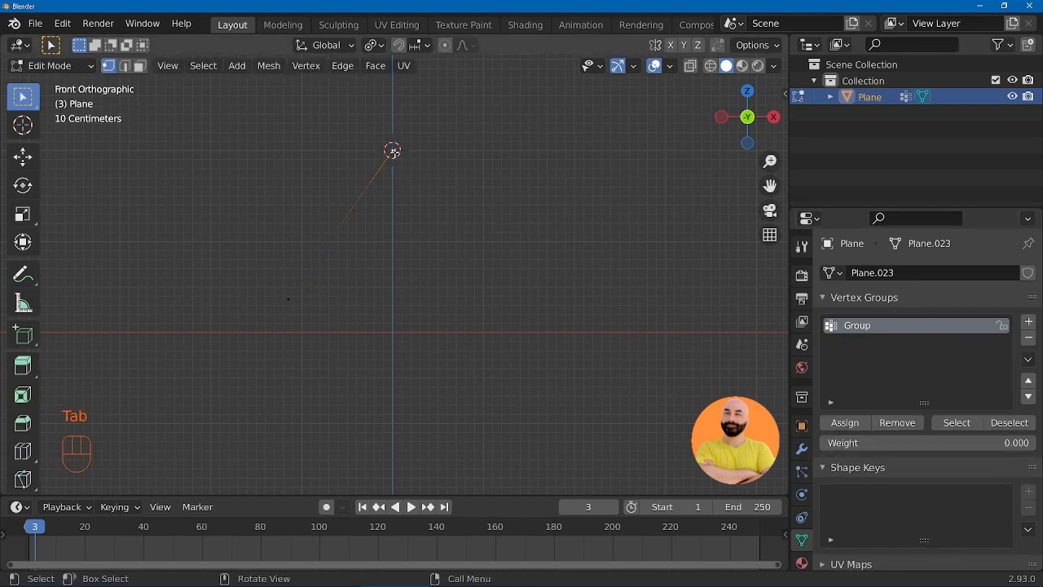
pyautogui.moveTo(862, 443); pyautogui.dragTo(1015, 448)
pyautogui.click(845, 423)
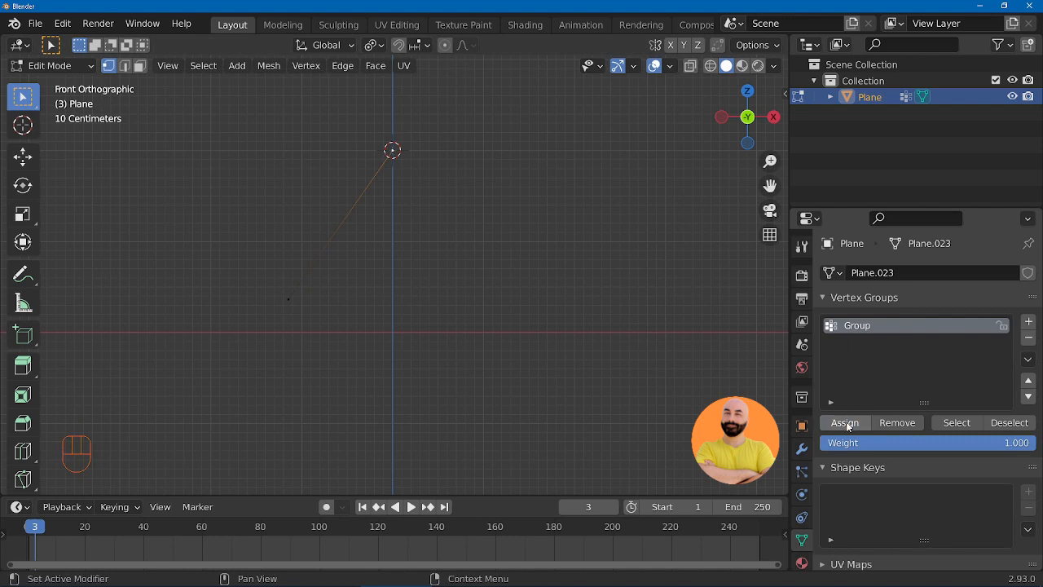
# Step: Assign the edge's lower vertex to the vertex group with weight 0.000
pyautogui.click(292, 300)
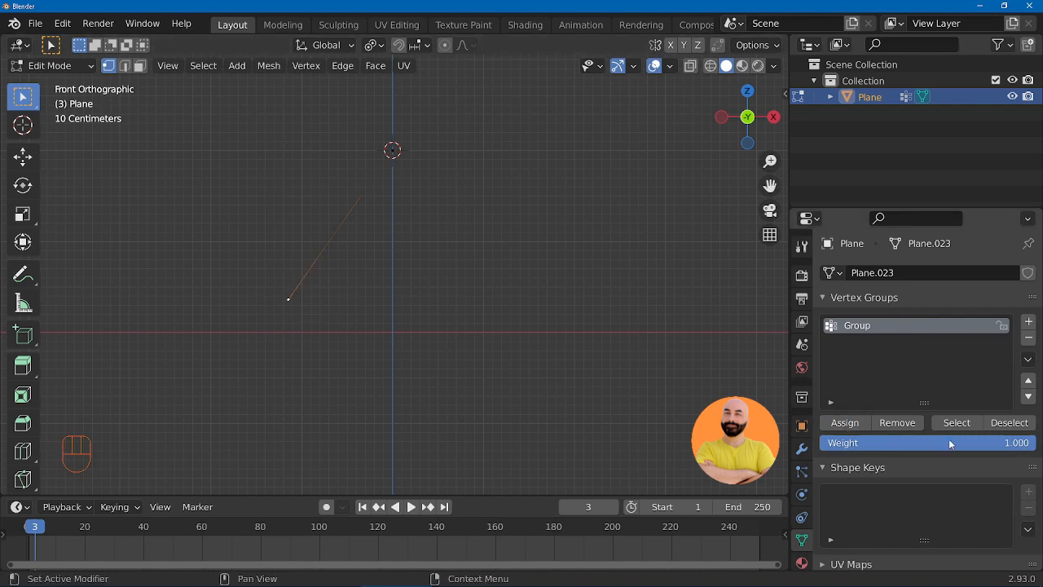
pyautogui.moveTo(950, 443); pyautogui.dragTo(822, 449)
pyautogui.click(847, 423)
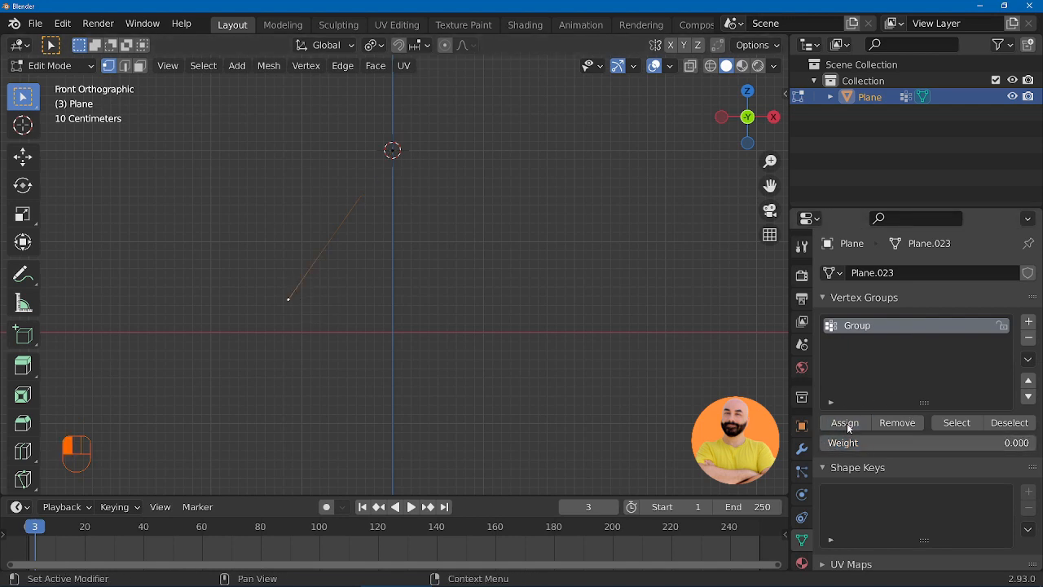
# Step: Check the vertex group weights of the lower and upper vertices, and return to Object Mode
pyautogui.click(786, 95)
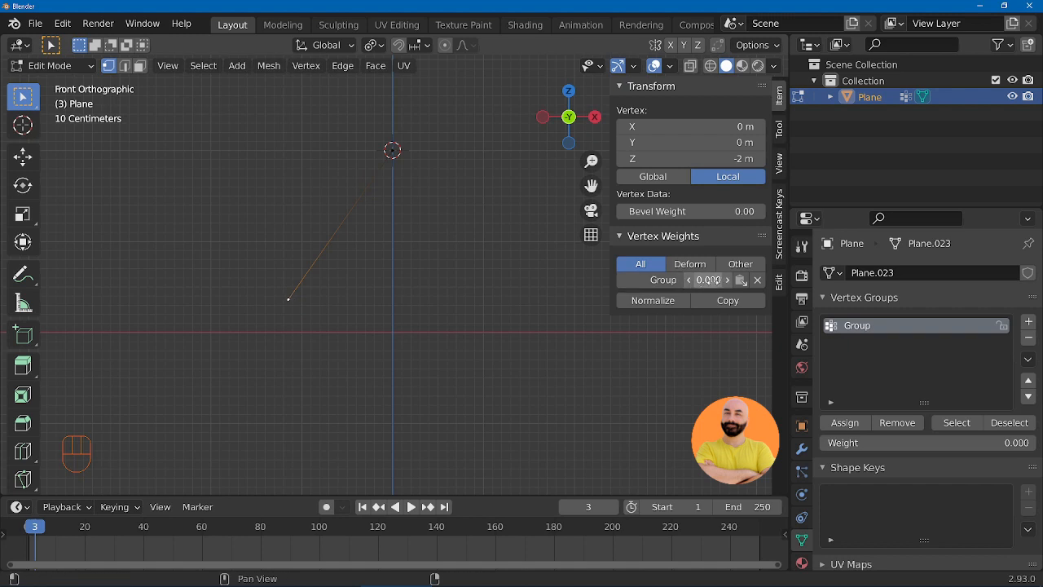
pyautogui.click(392, 150)
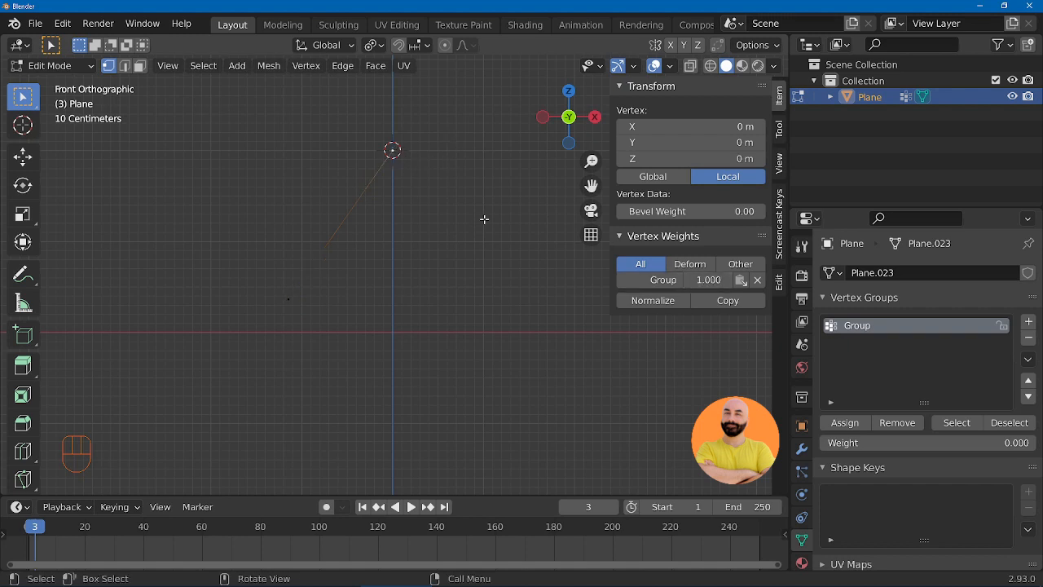
pyautogui.press('Tab')
pyautogui.press('n')
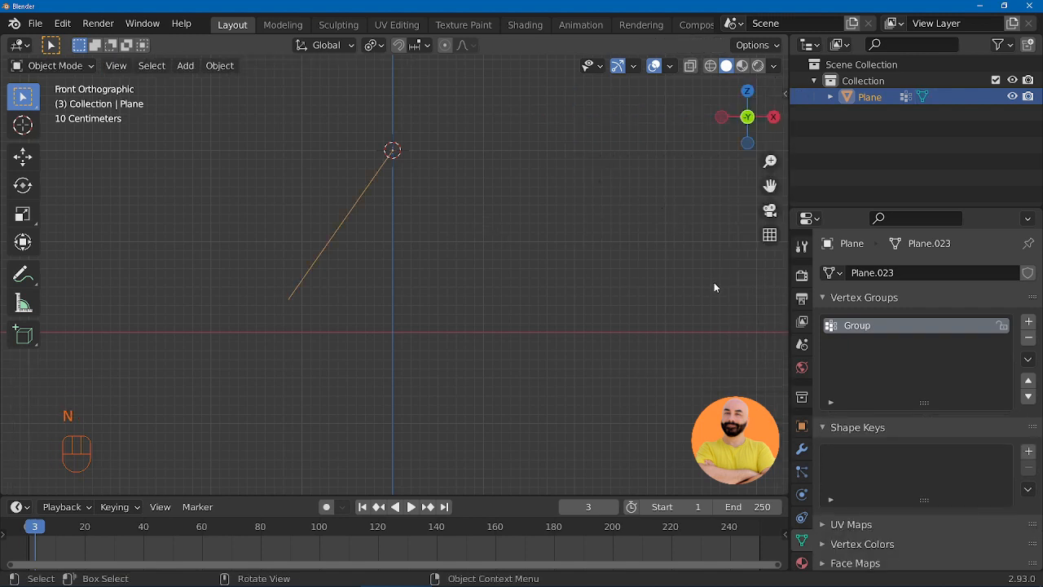
# Step: Add Soft Body physics to the edge object and set its friction to 0
pyautogui.click(802, 494)
pyautogui.click(988, 274)
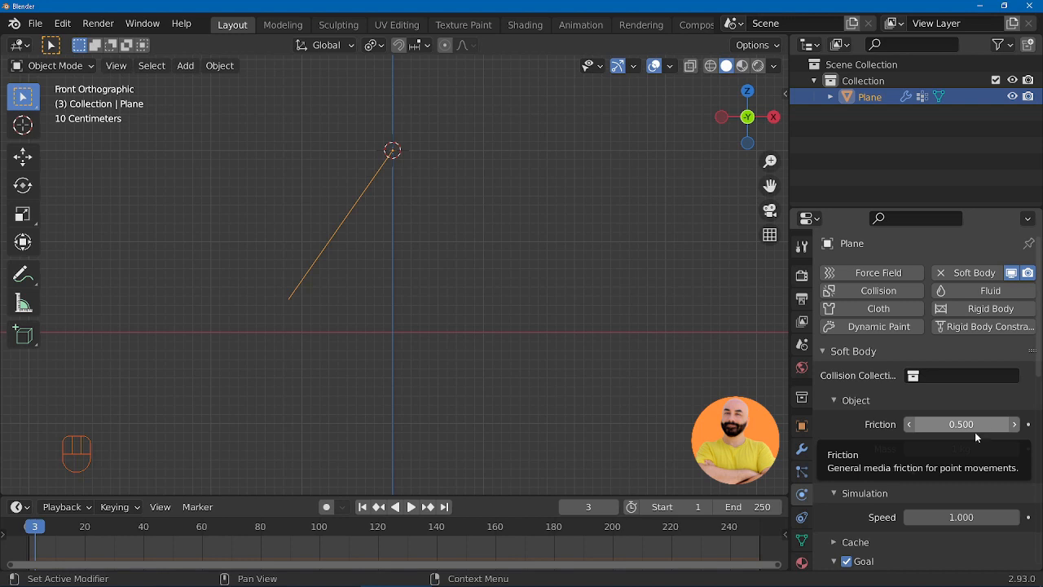
pyautogui.moveTo(976, 425); pyautogui.dragTo(937, 425)
# Step: Use the vertex group Group as the soft body's Goal and set the default goal strength to 1.000
pyautogui.scroll(-3, 966, 398)
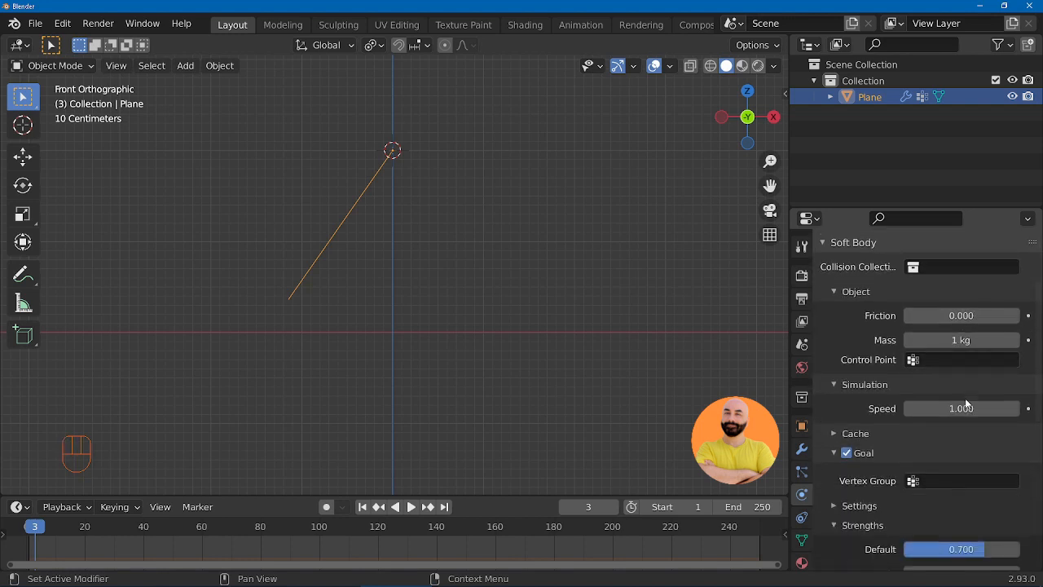
pyautogui.scroll(-2, 965, 404)
pyautogui.click(917, 415)
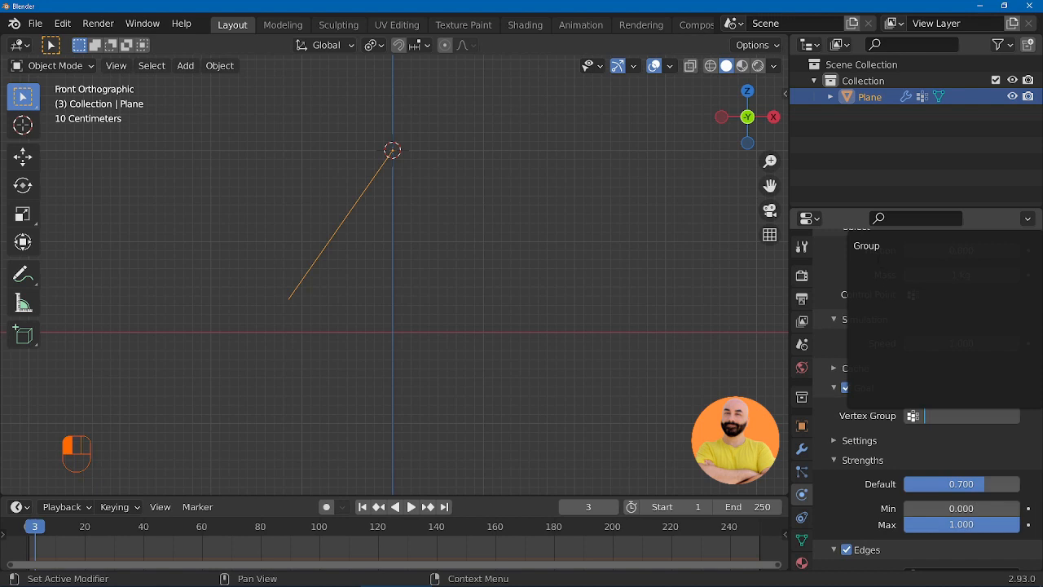
pyautogui.click(876, 247)
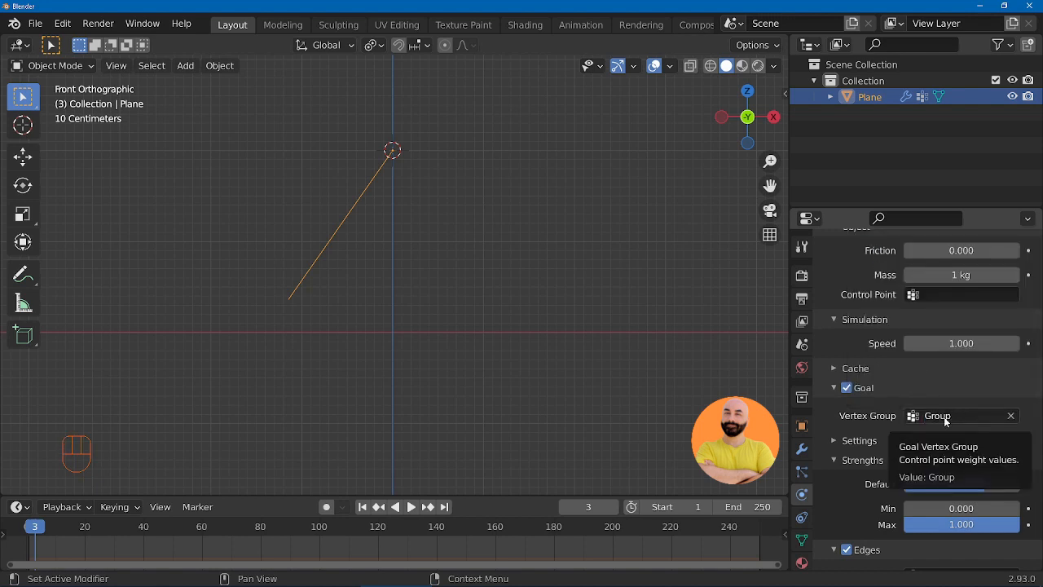
pyautogui.moveTo(955, 484); pyautogui.dragTo(1011, 485)
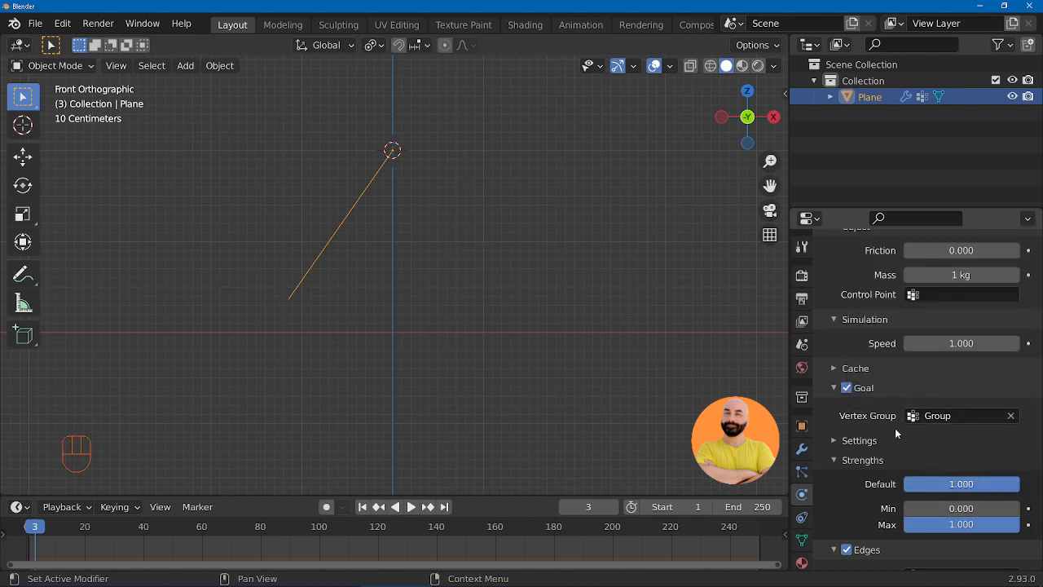
# Step: Set the soft body's edge Pull to 0.900 and Push to 0.999
pyautogui.scroll(-3, 897, 432)
pyautogui.scroll(-2, 964, 380)
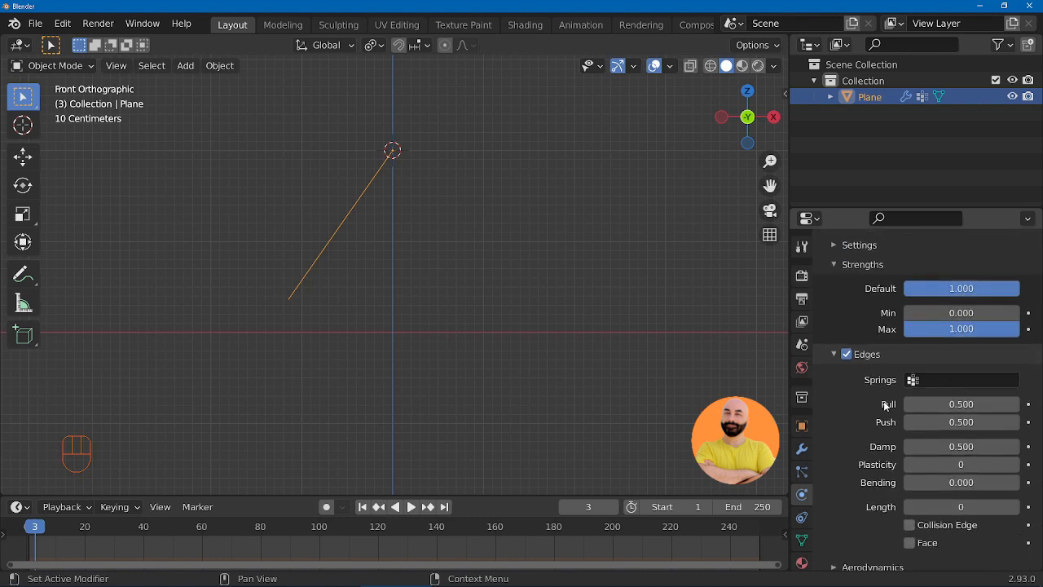
pyautogui.moveTo(948, 404); pyautogui.dragTo(1010, 422)
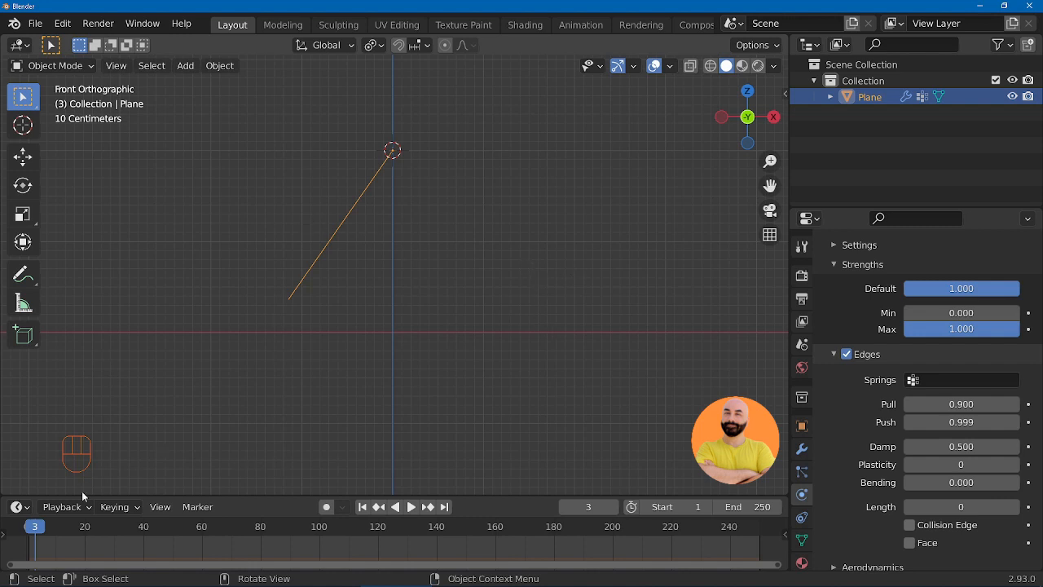
# Step: Play the simulation from frame 0 to check the pendulum swing, and return to the start frame
pyautogui.click(26, 538)
pyautogui.press('space')
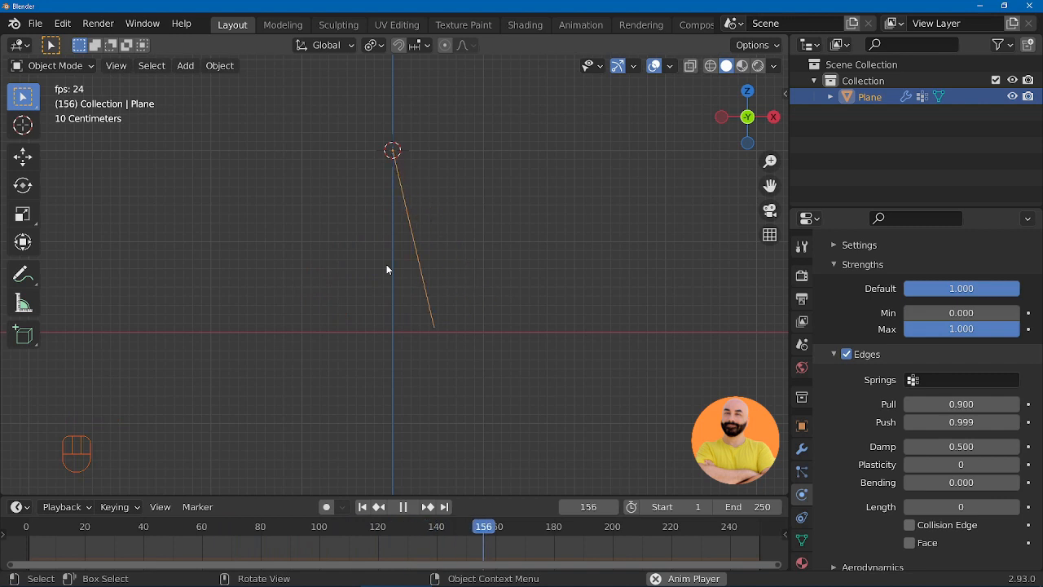
pyautogui.press('Escape')
# Step: Snap the 3D cursor to the pendulum edge's lower vertex and return to Object Mode
pyautogui.press('Tab')
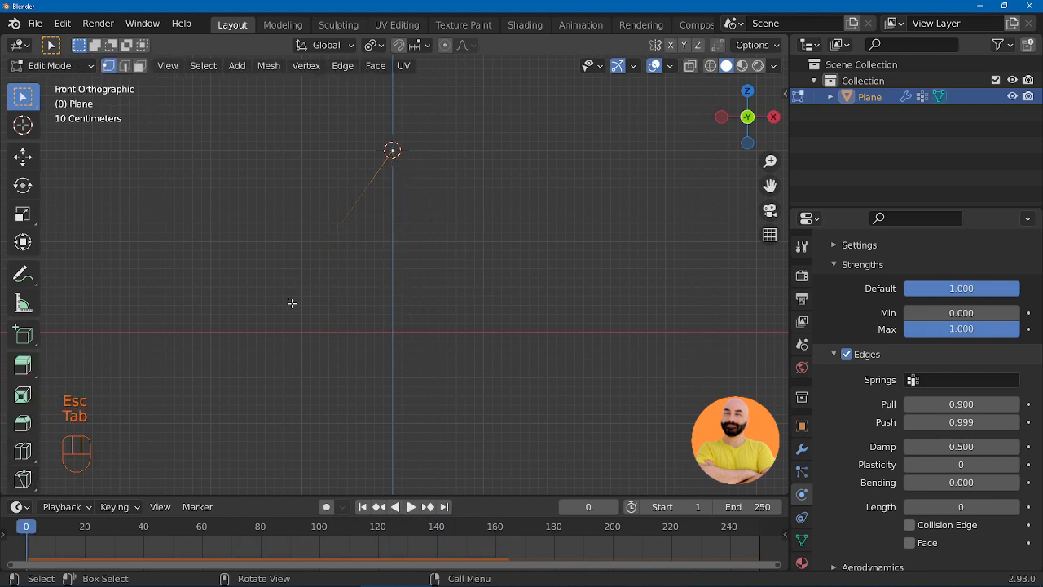
pyautogui.click(290, 301)
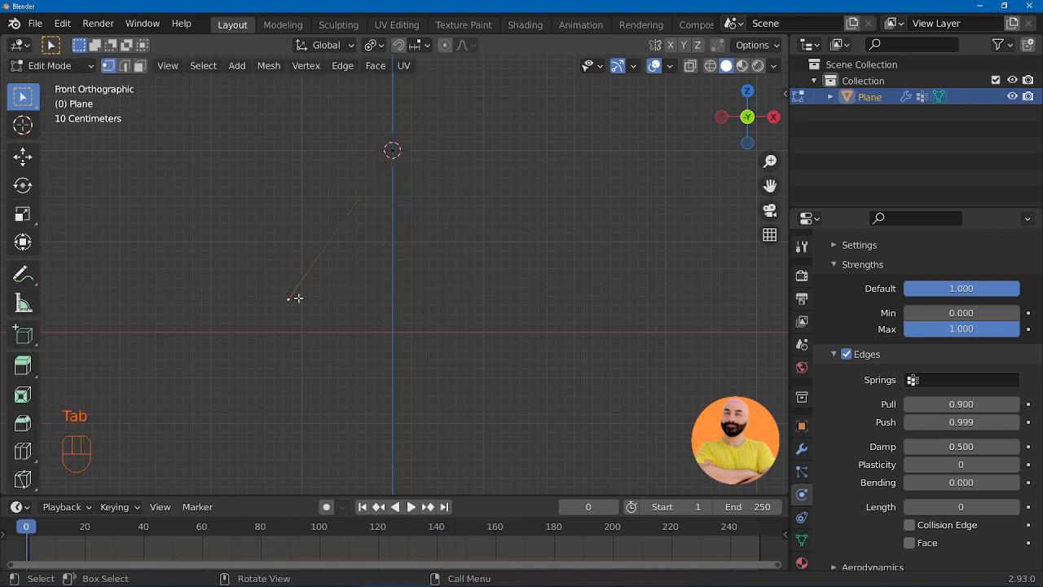
pyautogui.hotkey('shift', 'a')
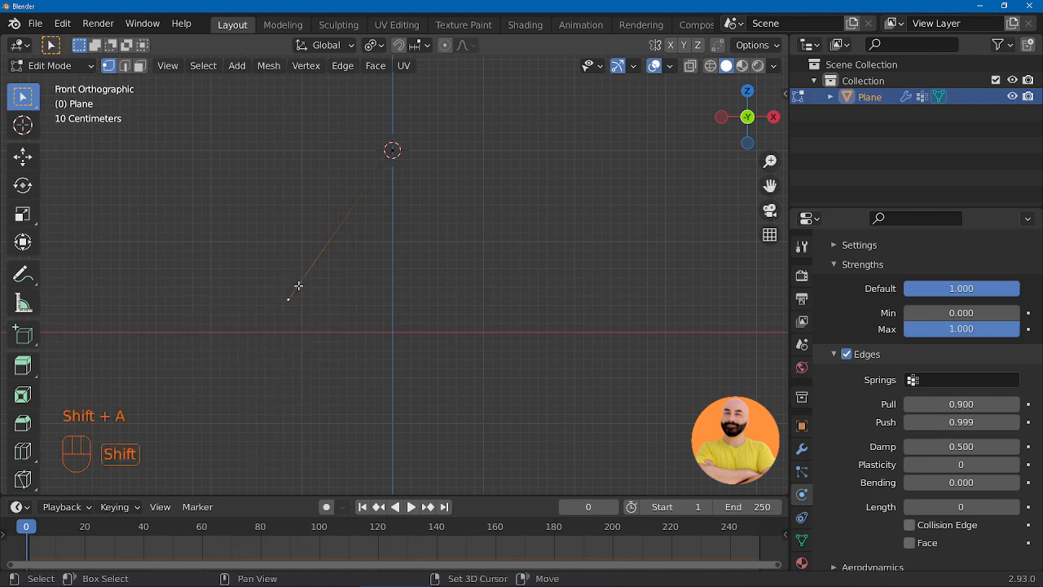
pyautogui.hotkey('shift', 's')
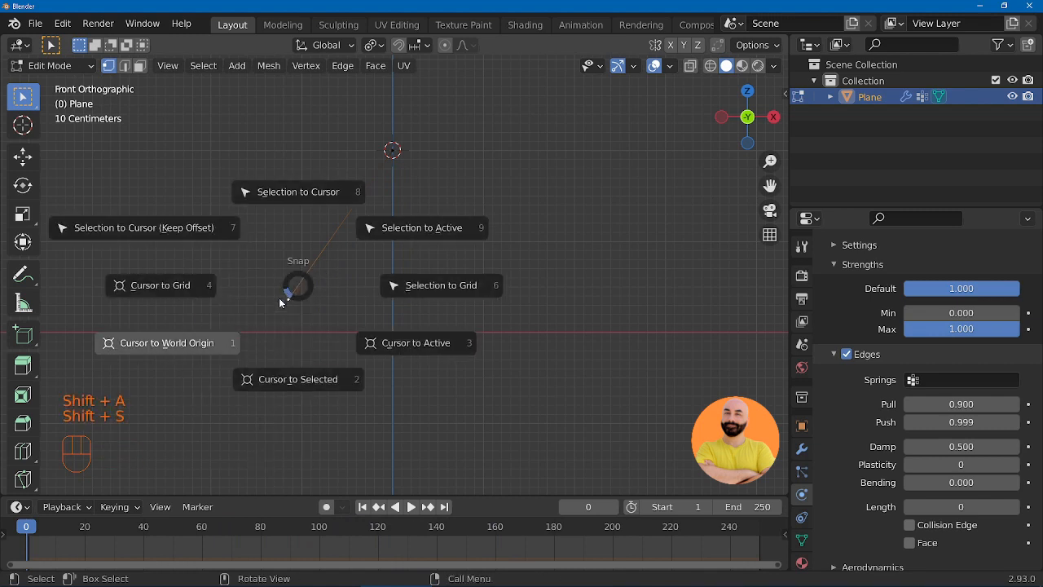
pyautogui.click(287, 384)
pyautogui.press('Tab')
# Step: Deselect the edge and add a UV sphere at the 3D cursor on the pendulum's lower end
pyautogui.hotkey('alt', 'a')
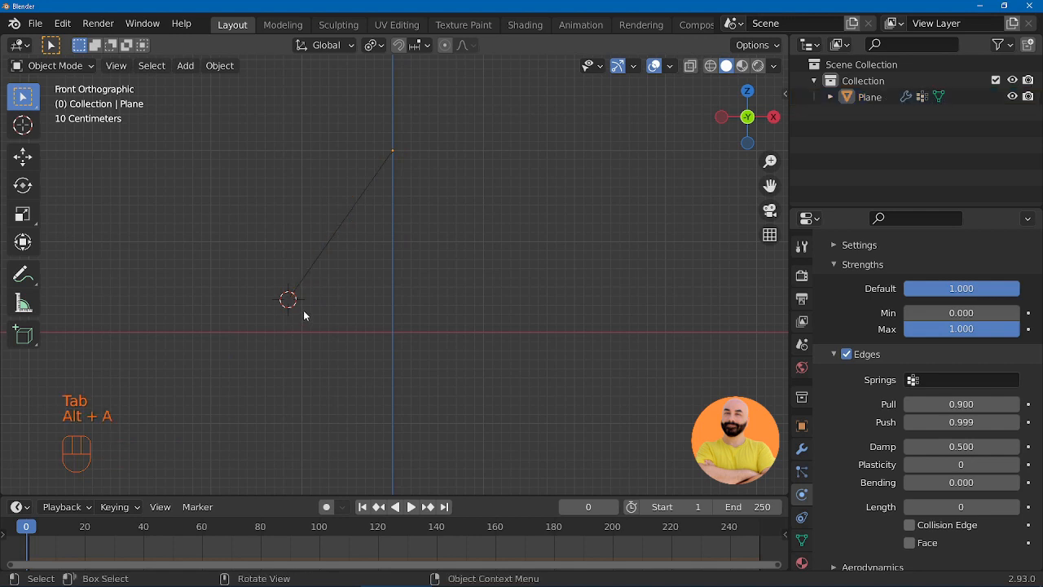
pyautogui.hotkey('shift', 'a')
pyautogui.moveTo(303, 259)
pyautogui.click(367, 308)
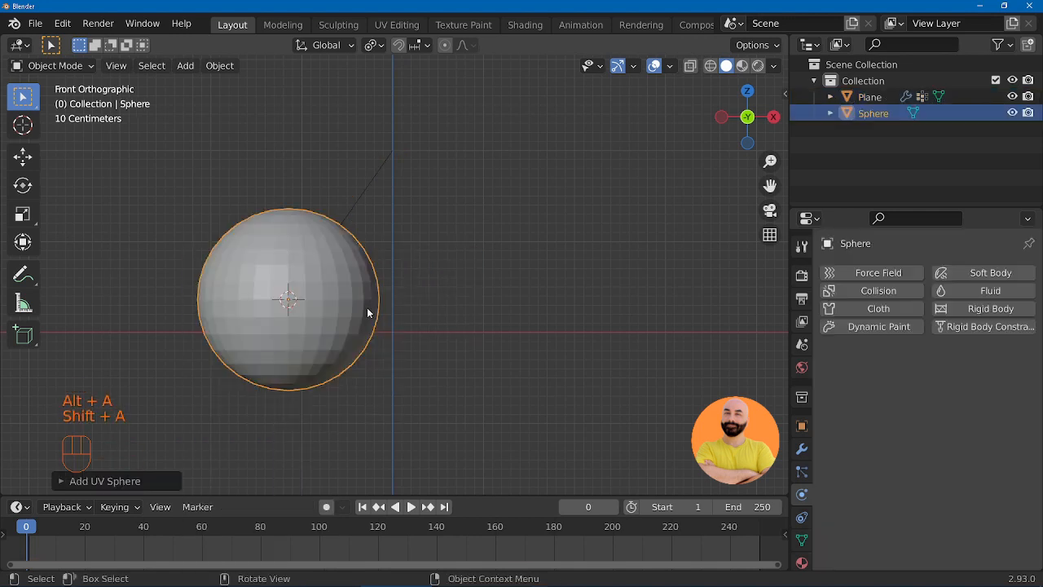
# Step: Scale the sphere's mesh down to 0.2 in Edit Mode, and play the simulation in Object Mode to test whether the sphere follows the edge
pyautogui.press('Tab')
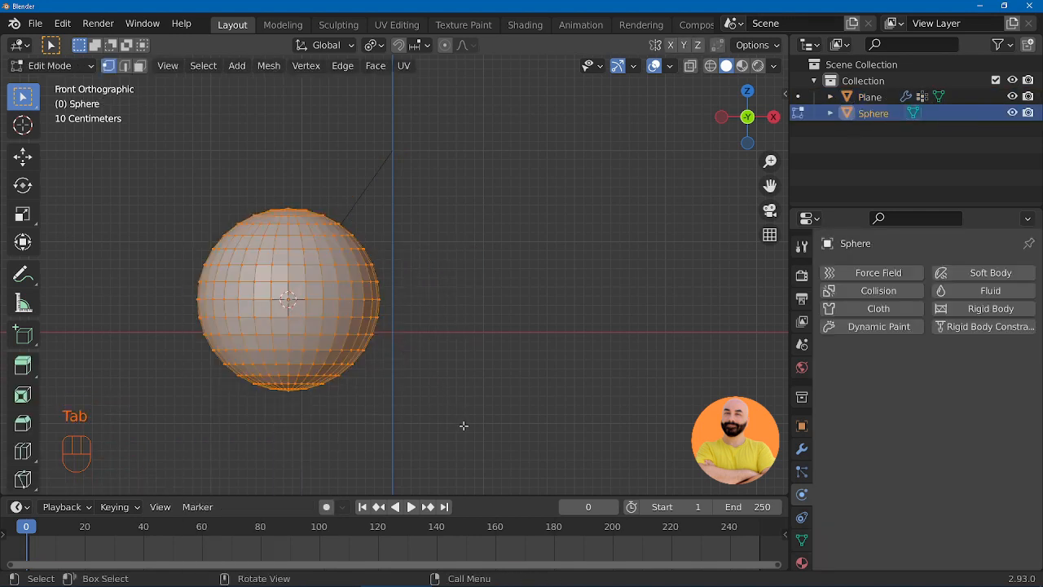
pyautogui.press('s')
pyautogui.press('ctrl')
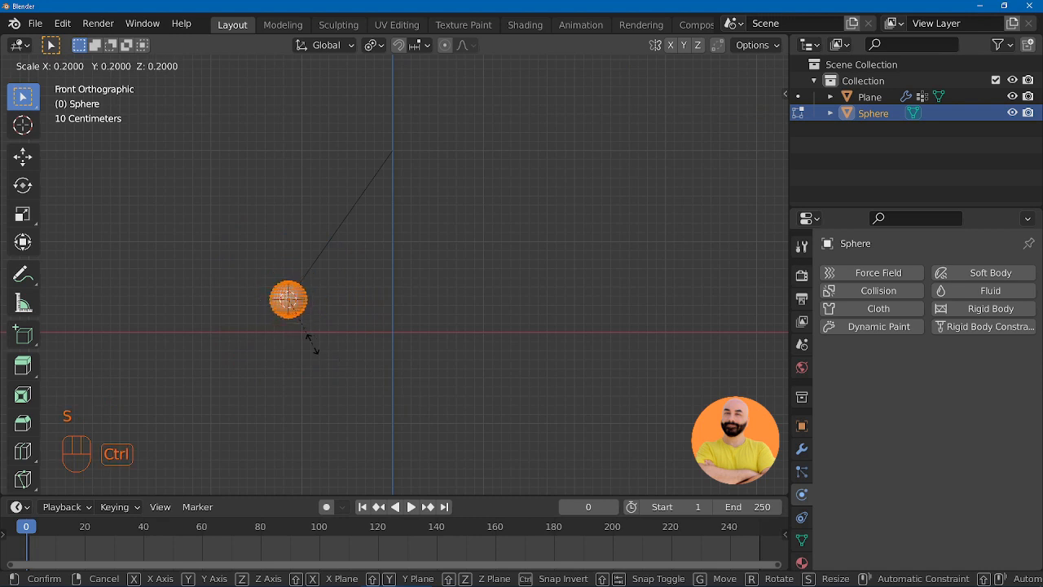
pyautogui.click(312, 344)
pyautogui.press('Tab')
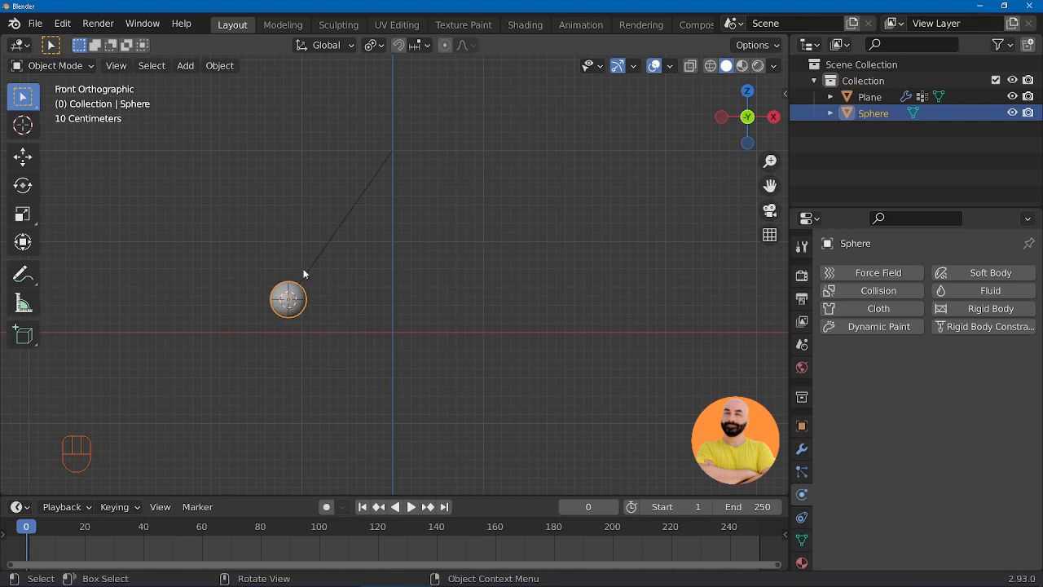
pyautogui.press('space')
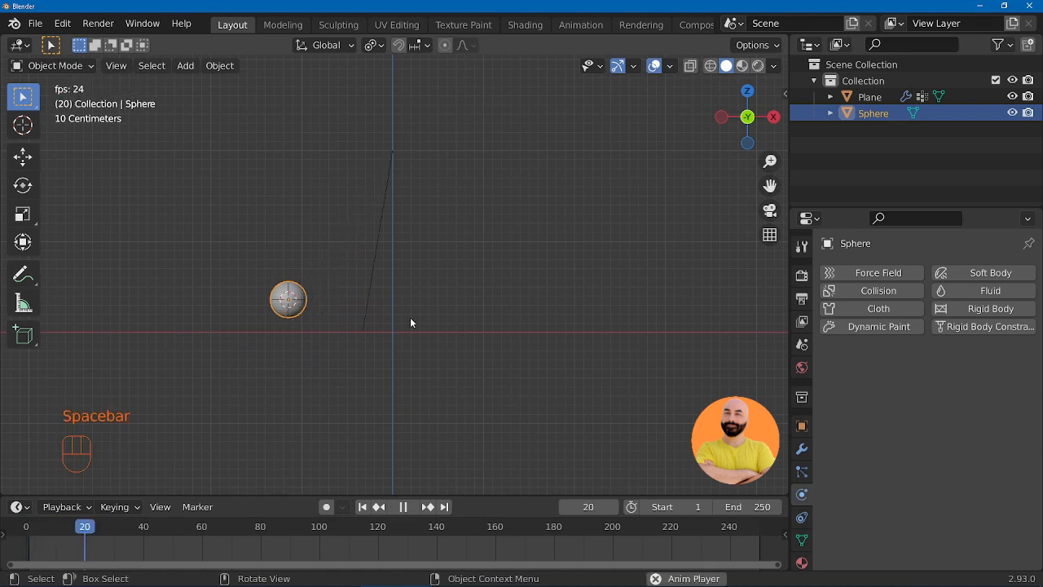
pyautogui.press('Escape')
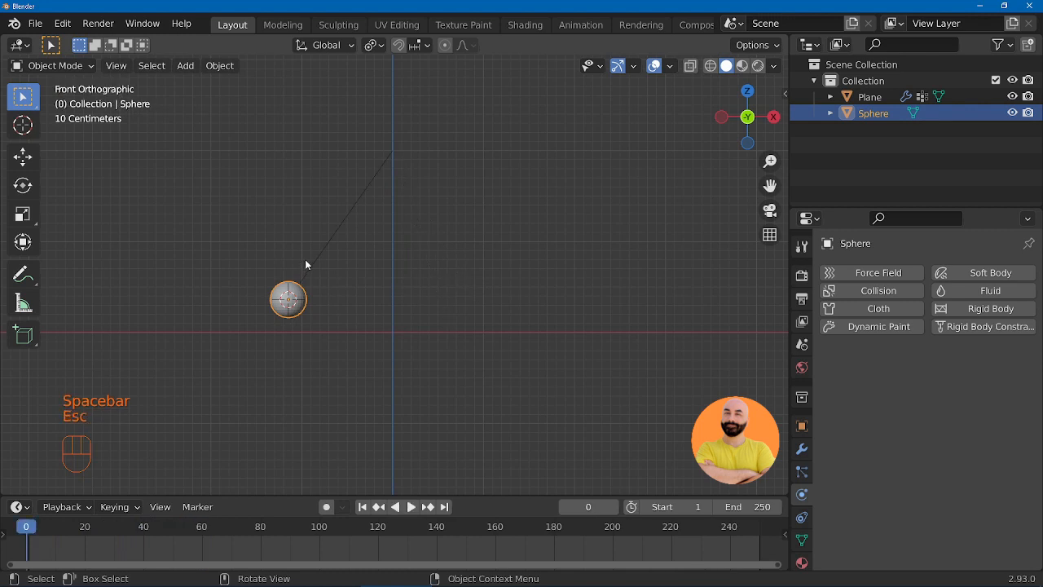
# Step: Turn on X-ray display while editing the pendulum edge to inspect its end inside the sphere, and return to Object Mode
pyautogui.click(311, 264)
pyautogui.press('Tab')
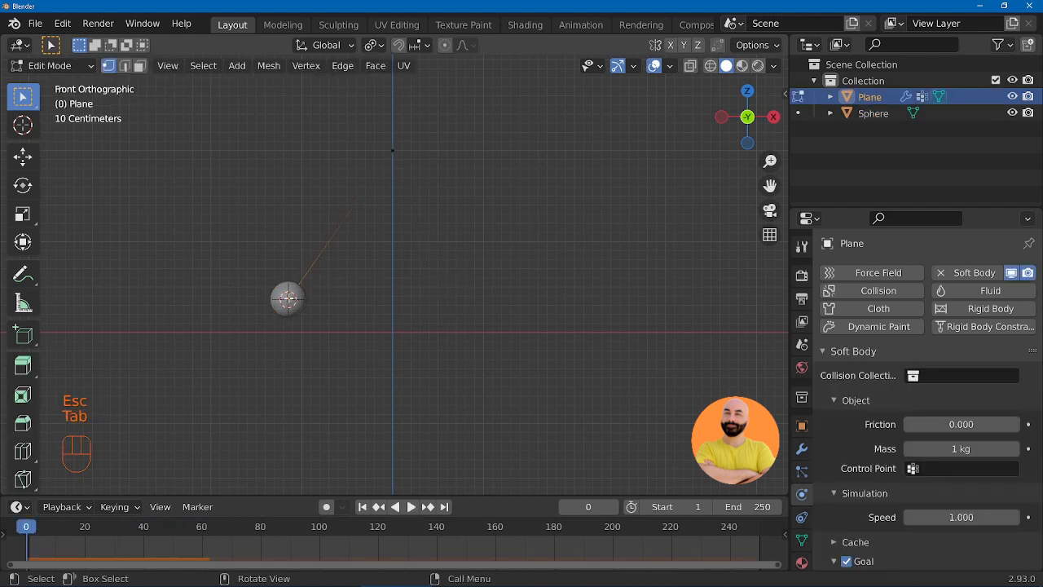
pyautogui.scroll(3, 285, 301)
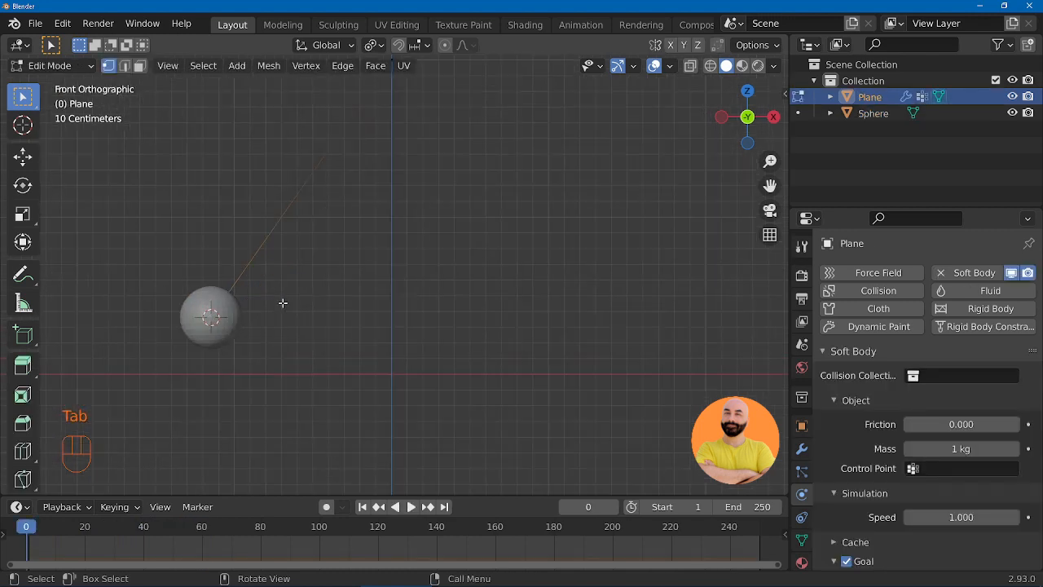
pyautogui.click(692, 70)
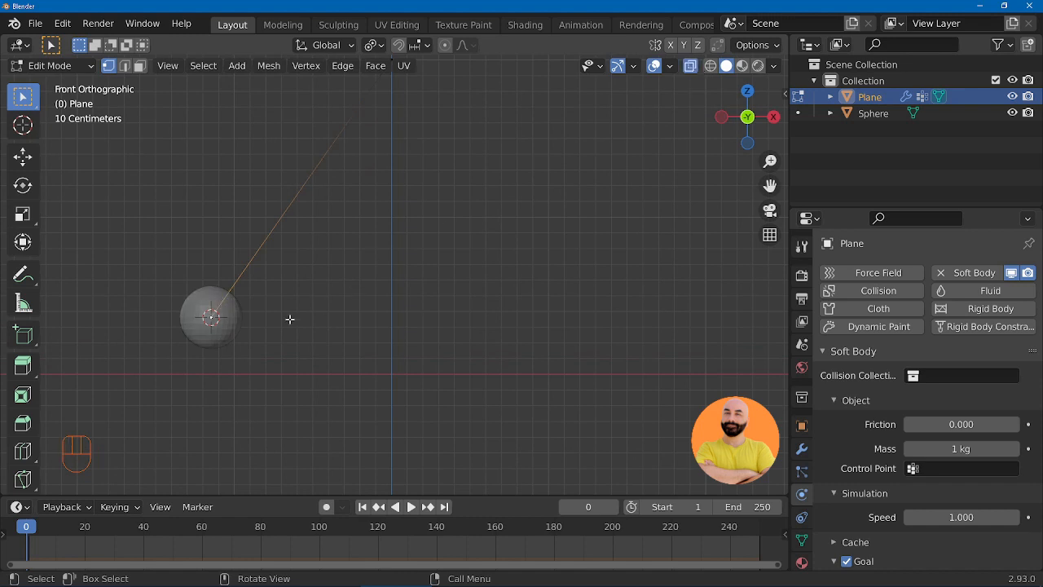
pyautogui.scroll(-3, 220, 315)
pyautogui.press('Tab')
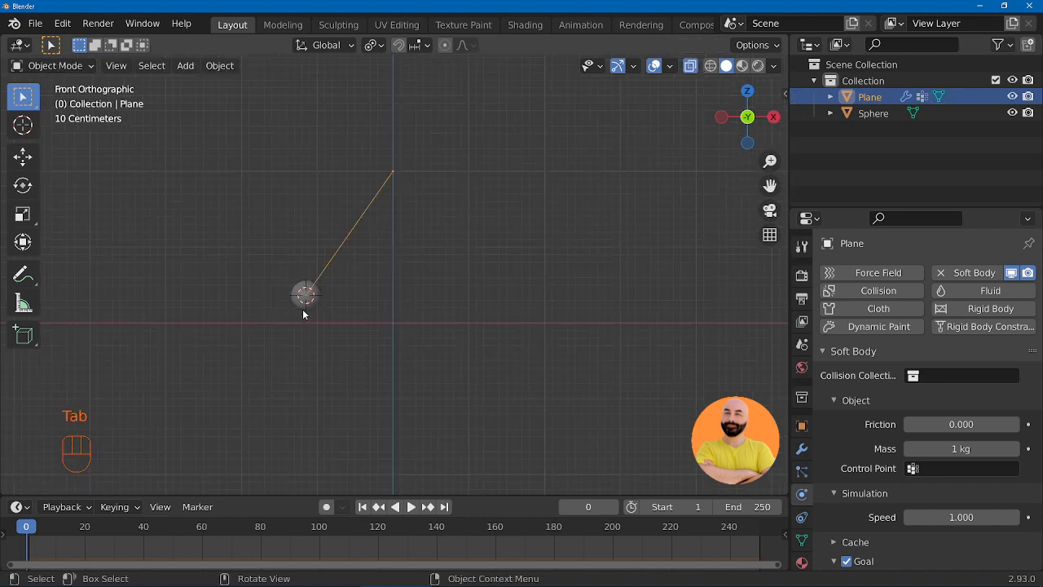
# Step: Parent the sphere to the pendulum edge with the Vertex option, keeping the edge as the active object
pyautogui.click(306, 297)
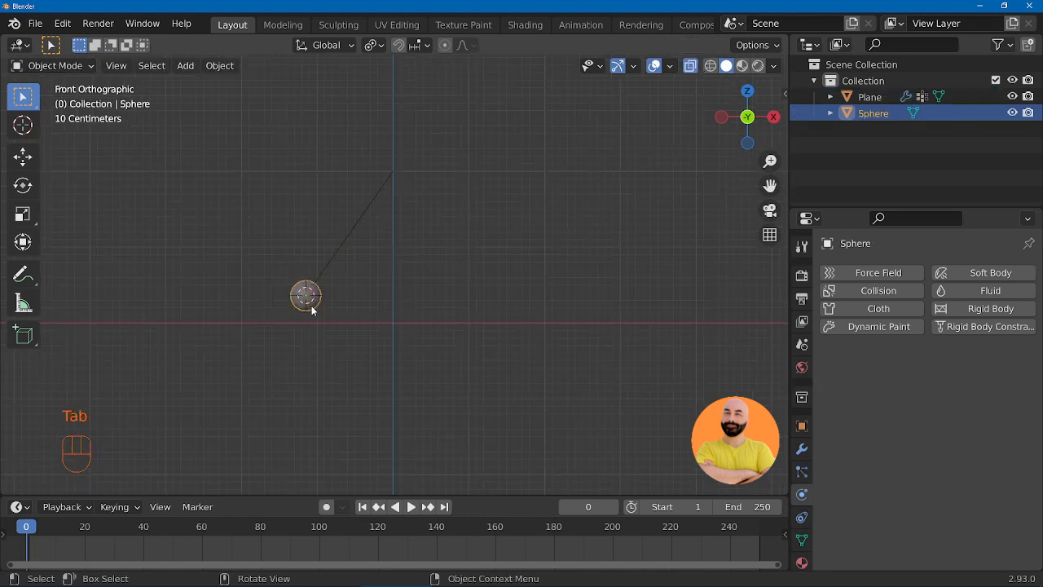
pyautogui.keyDown('shift'); pyautogui.click(327, 265); pyautogui.keyUp('shift')
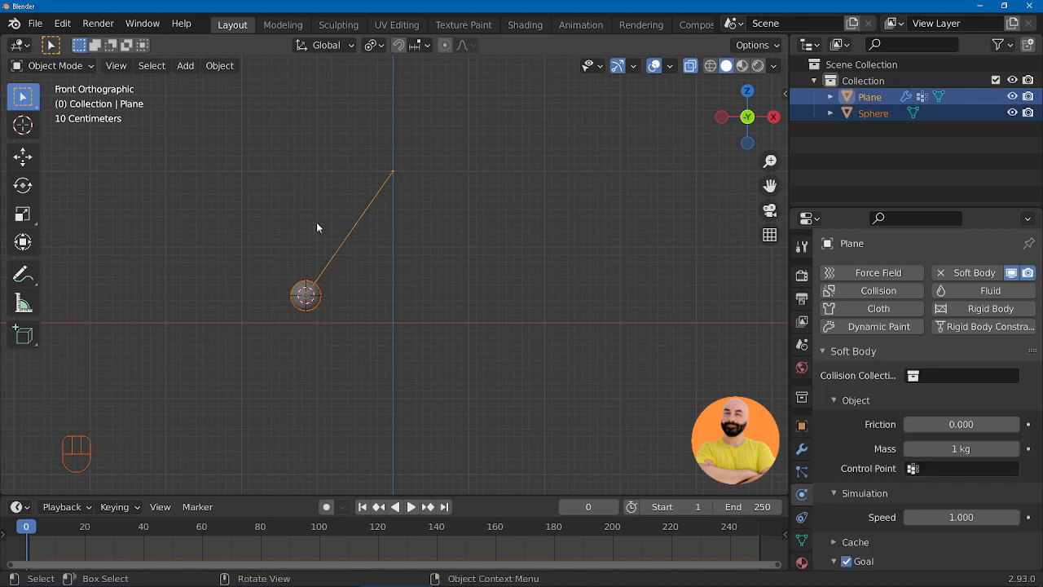
pyautogui.hotkey('ctrl', 'p')
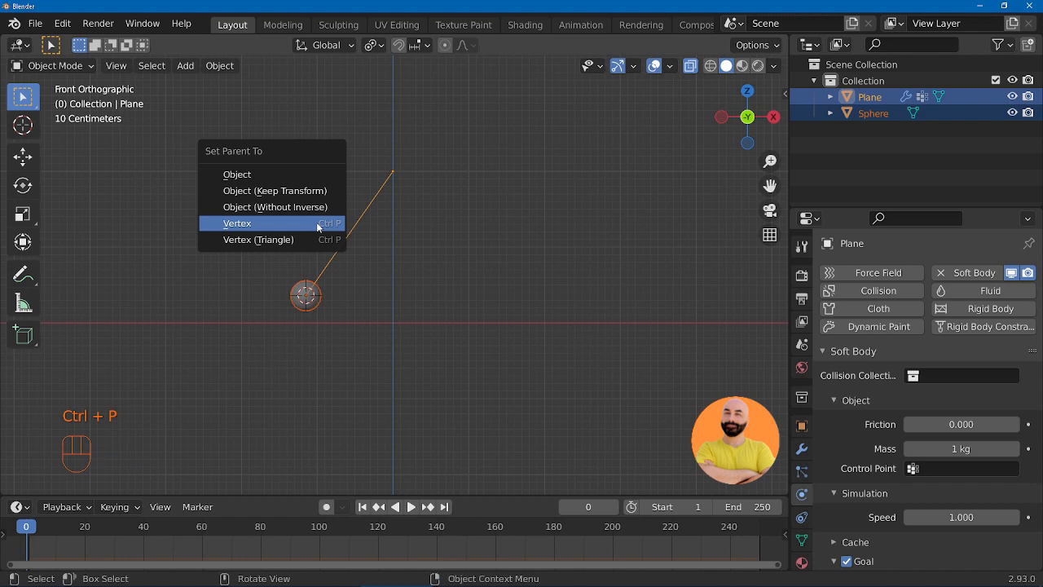
pyautogui.click(236, 223)
# Step: Deselect everything and play the simulation to check that the sphere swings with the edge, then return to frame 0
pyautogui.hotkey('alt', 'space')
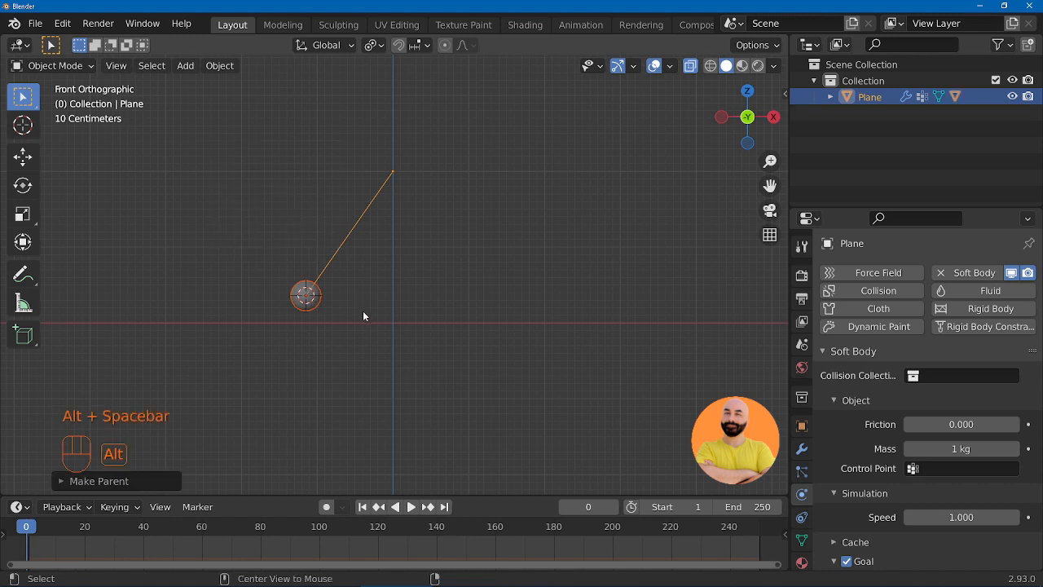
pyautogui.hotkey('alt', 'a')
pyautogui.press('space')
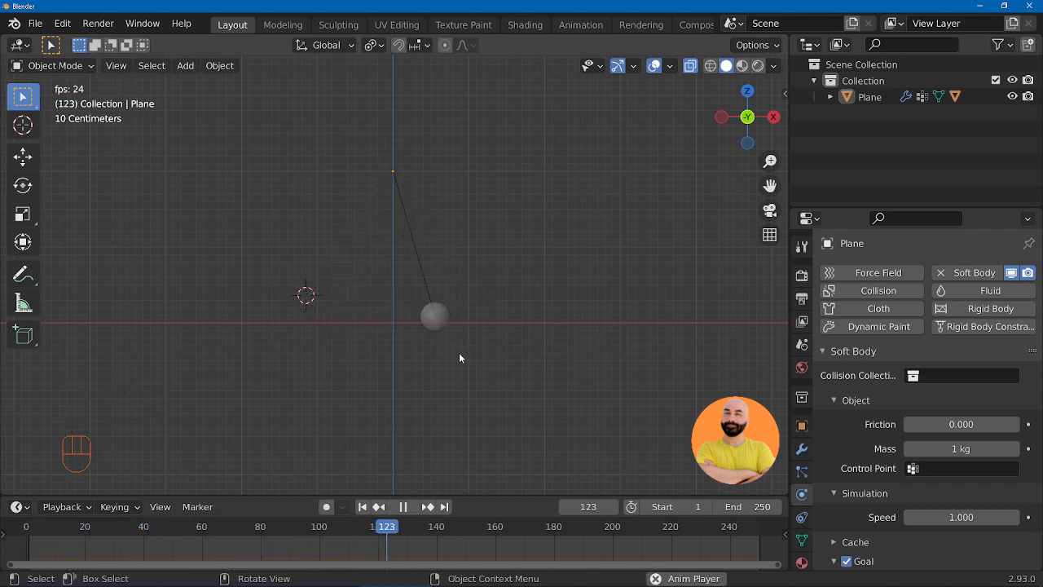
pyautogui.scroll(3, 400, 352)
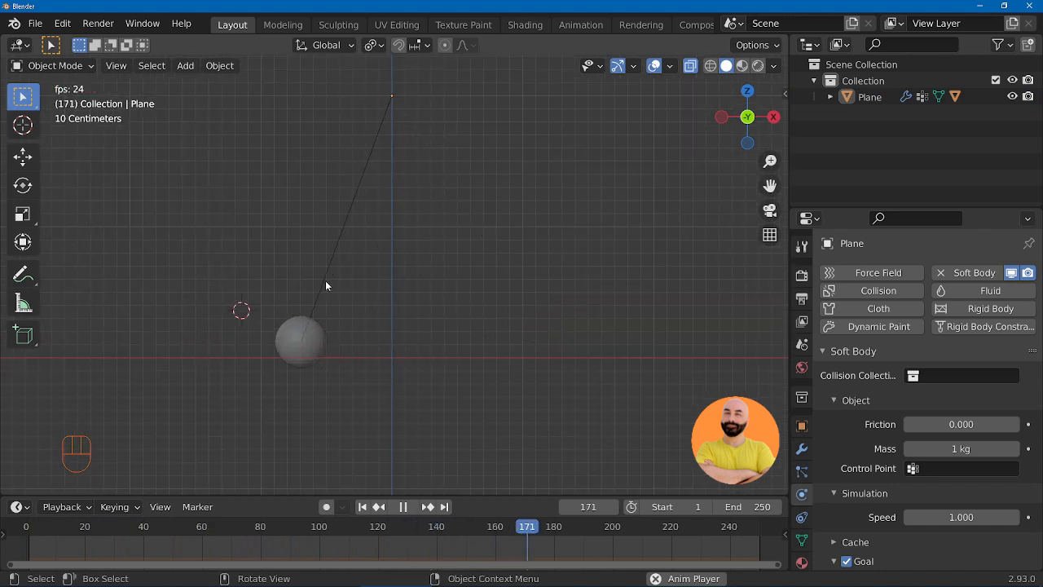
pyautogui.press('Escape')
# Step: Step frame by frame to frame 28 and back to 0 to examine the sphere's orientation as the pendulum swings
pyautogui.scroll(3, 245, 338)
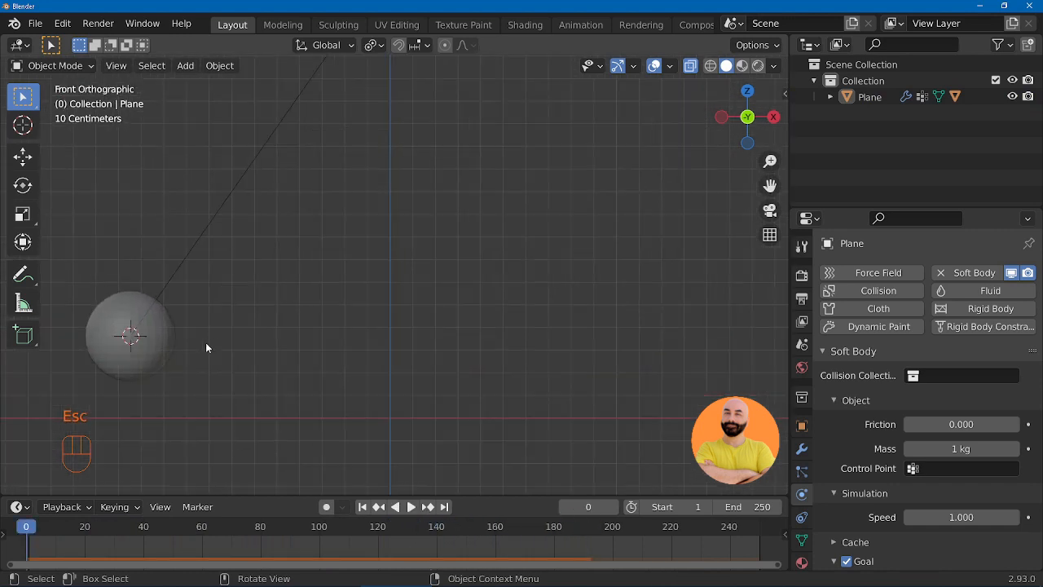
pyautogui.keyDown('shift'); pyautogui.moveTo(219, 345); pyautogui.dragTo(282, 328, button='middle'); pyautogui.keyUp('shift')
pyautogui.press('Right')
pyautogui.press('Right')
pyautogui.press('Right')
pyautogui.press('Right')
pyautogui.press('Right')
pyautogui.press('Right')
pyautogui.press('Right')
pyautogui.press('Right')
pyautogui.press('Right')
pyautogui.press('Right')
pyautogui.press('Right')
pyautogui.press('Right')
pyautogui.press('Right')
pyautogui.press('Right')
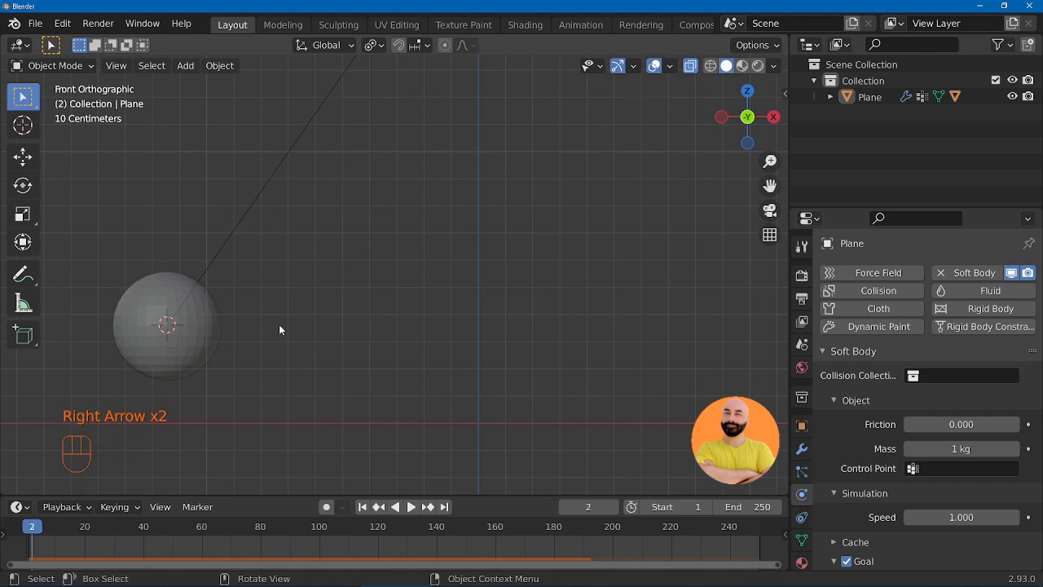
pyautogui.press('Right')
pyautogui.press('Right')
pyautogui.press('Right')
pyautogui.press('Right')
pyautogui.press('Right')
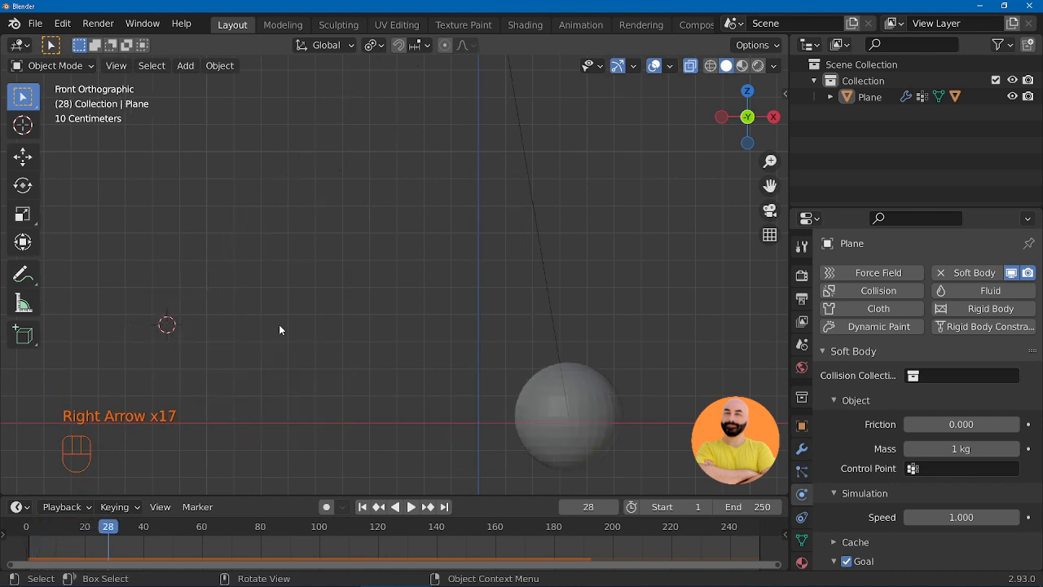
pyautogui.press('Left')
pyautogui.press('Left')
pyautogui.press('Left')
pyautogui.press('Left')
pyautogui.press('Left')
pyautogui.press('Left')
pyautogui.press('Left')
pyautogui.press('Left')
pyautogui.press('Left')
pyautogui.press('Left')
pyautogui.press('Left')
pyautogui.press('Left')
pyautogui.press('Left')
pyautogui.press('Left')
pyautogui.press('Left')
pyautogui.press('Left')
pyautogui.press('Left')
pyautogui.press('Left')
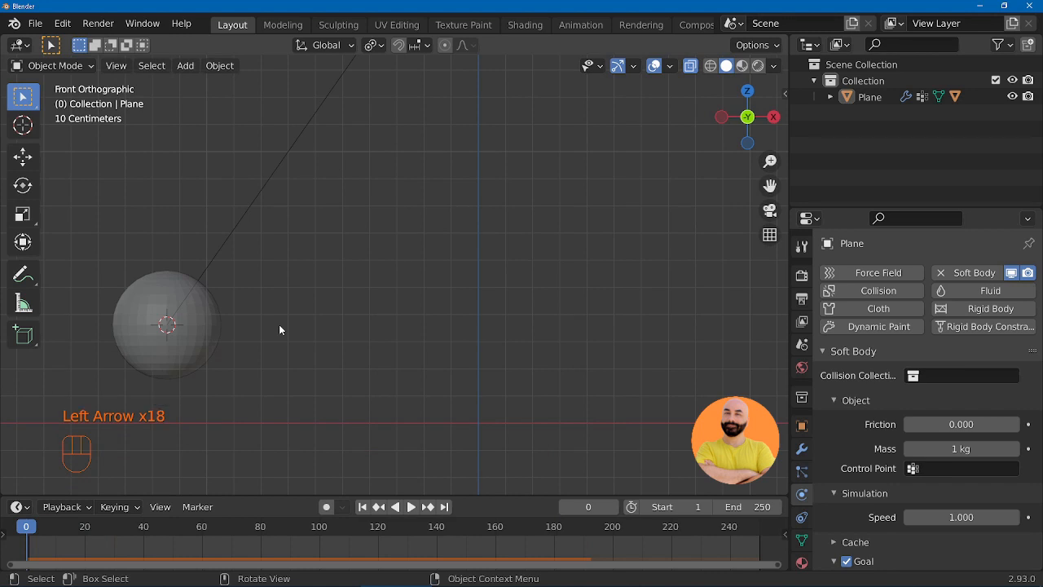
# Step: Add a Track To constraint to the sphere with the Plane object as its target
pyautogui.click(200, 337)
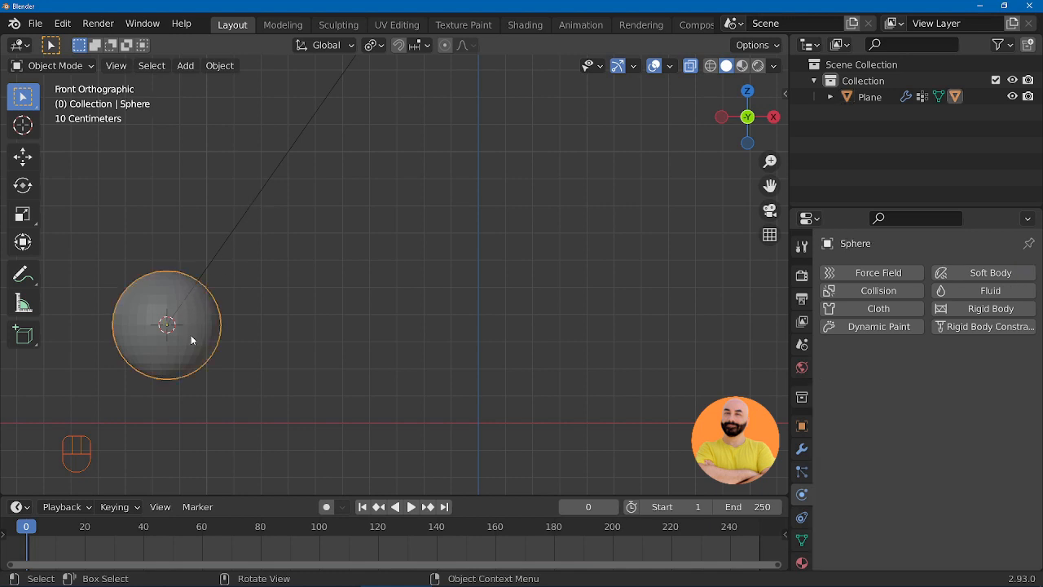
pyautogui.click(802, 517)
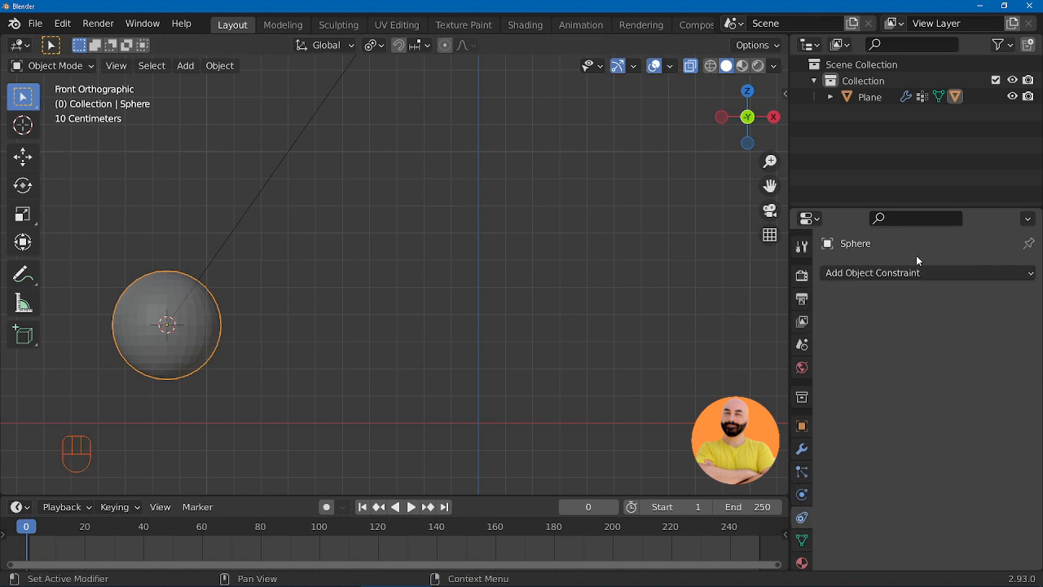
pyautogui.click(915, 277)
pyautogui.click(869, 391)
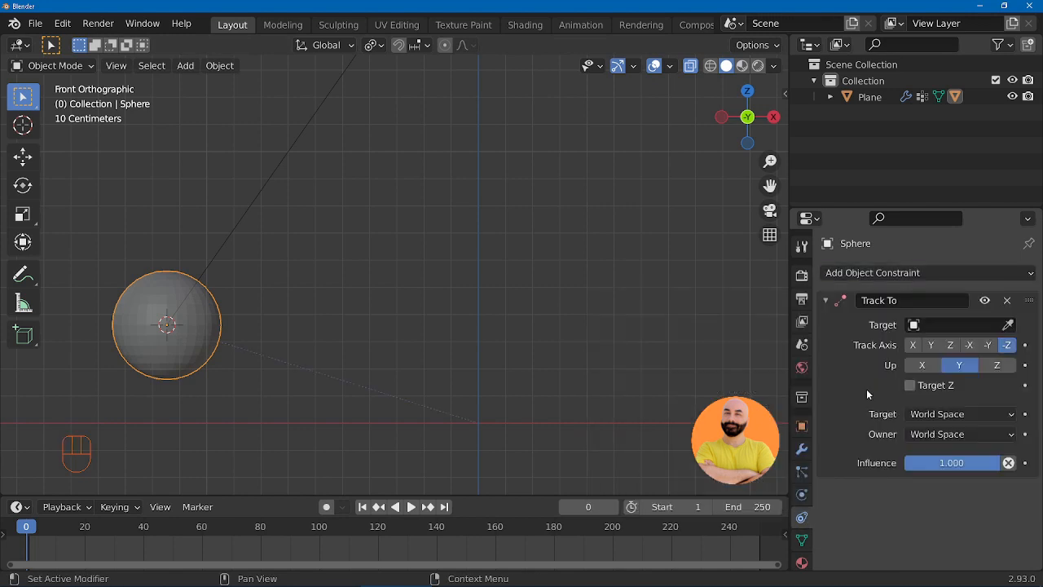
pyautogui.click(914, 326)
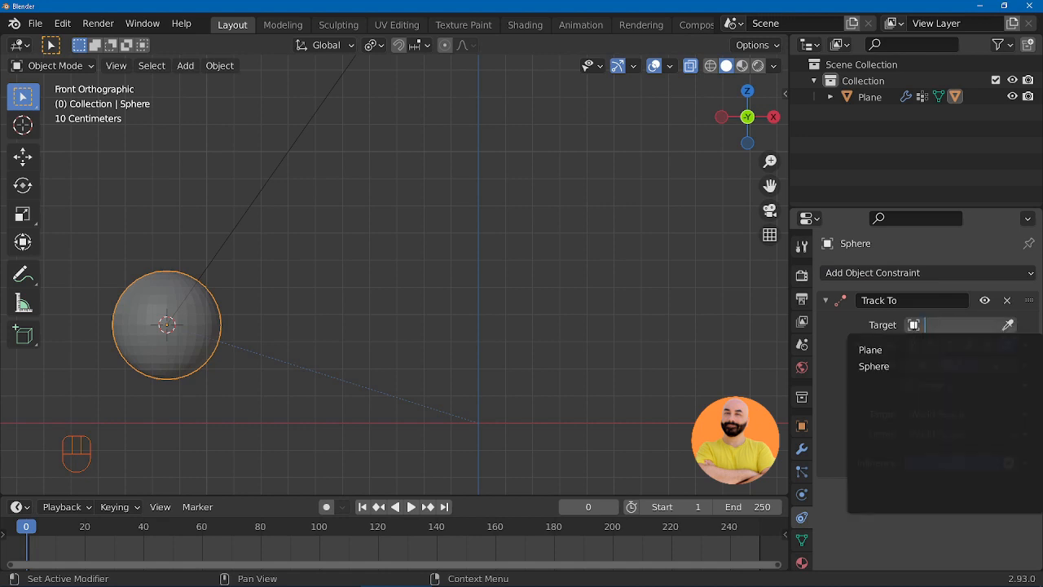
pyautogui.click(881, 351)
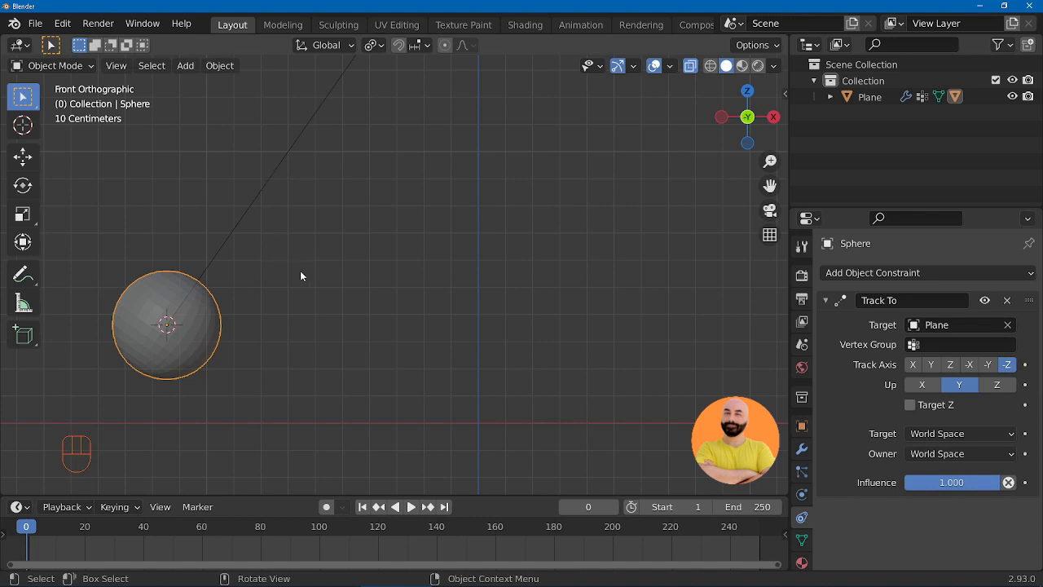
# Step: Play the simulation with the whole pendulum in view to check how the constrained sphere rotates during the swing
pyautogui.press('space')
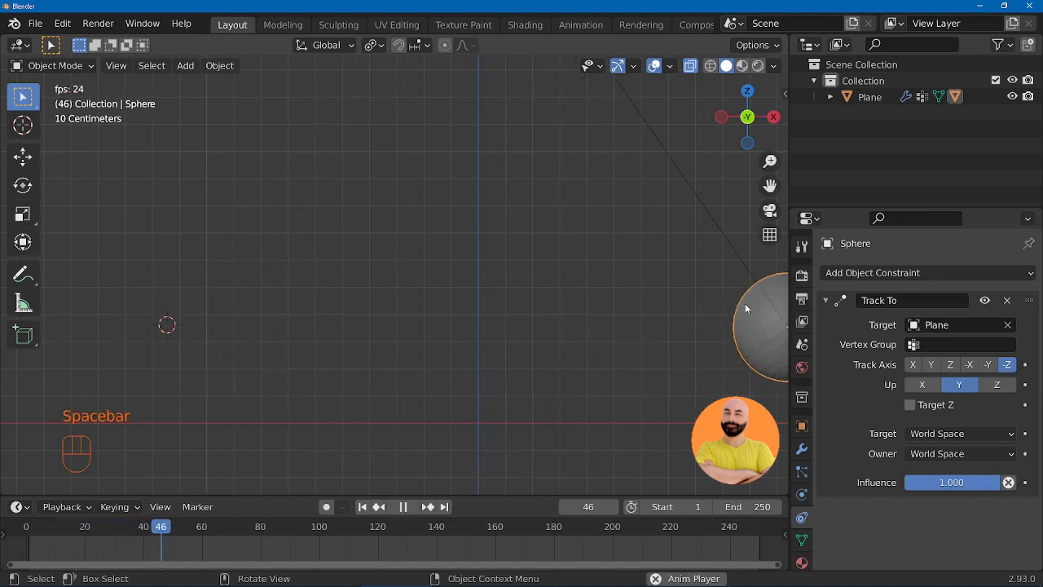
pyautogui.scroll(-3, 299, 317)
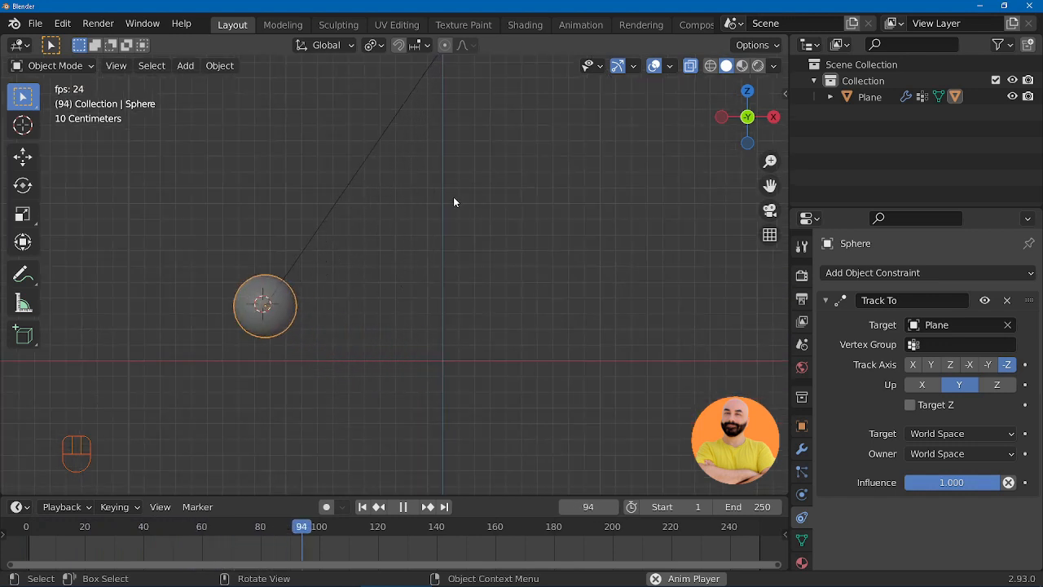
pyautogui.keyDown('shift'); pyautogui.moveTo(454, 203); pyautogui.dragTo(330, 236, button='middle'); pyautogui.keyUp('shift')
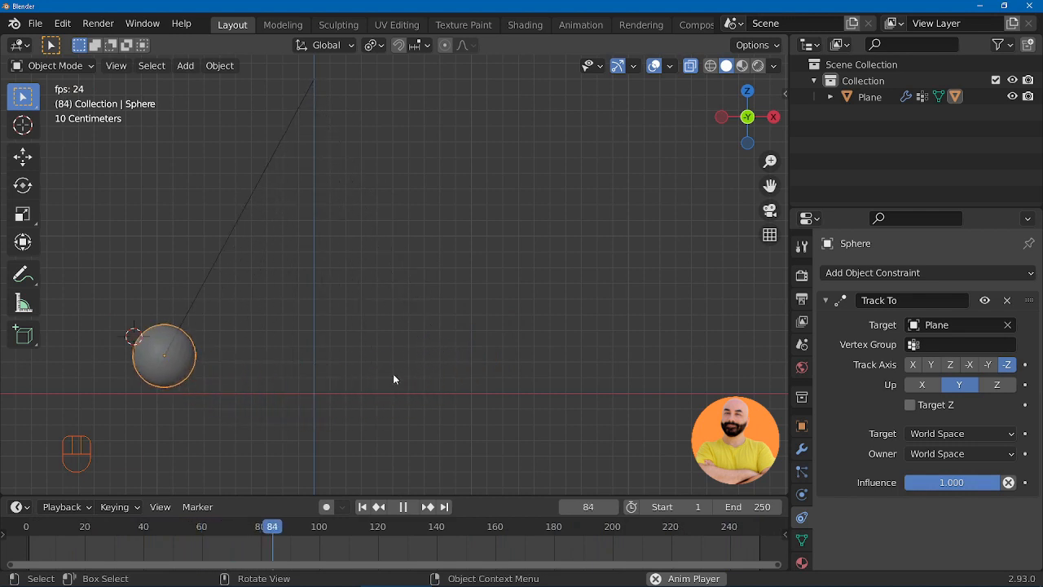
pyautogui.keyDown('shift'); pyautogui.moveTo(416, 323); pyautogui.dragTo(469, 348, button='middle'); pyautogui.keyUp('shift')
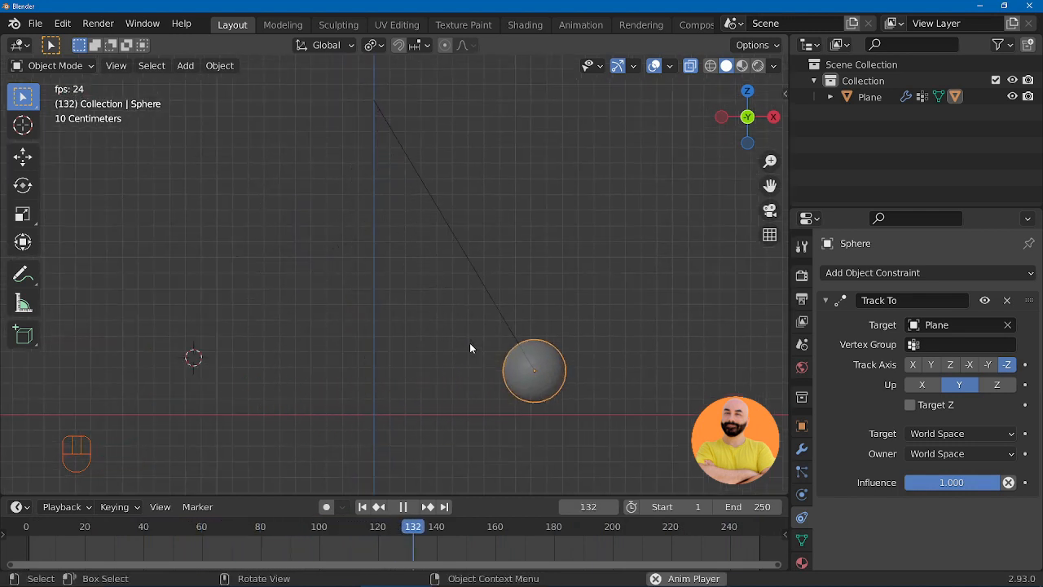